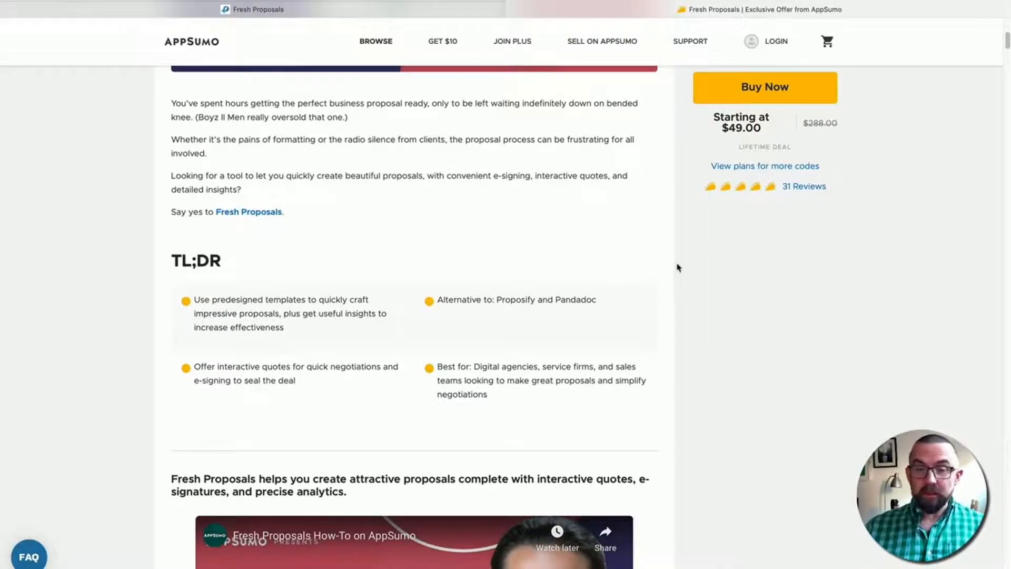
- Scroll the AppSumo deal page down to the Single $49, Double $98 and Multiple $147 plan cards
scroll(598, 277, down, 12)
scroll(598, 275, down, 20)
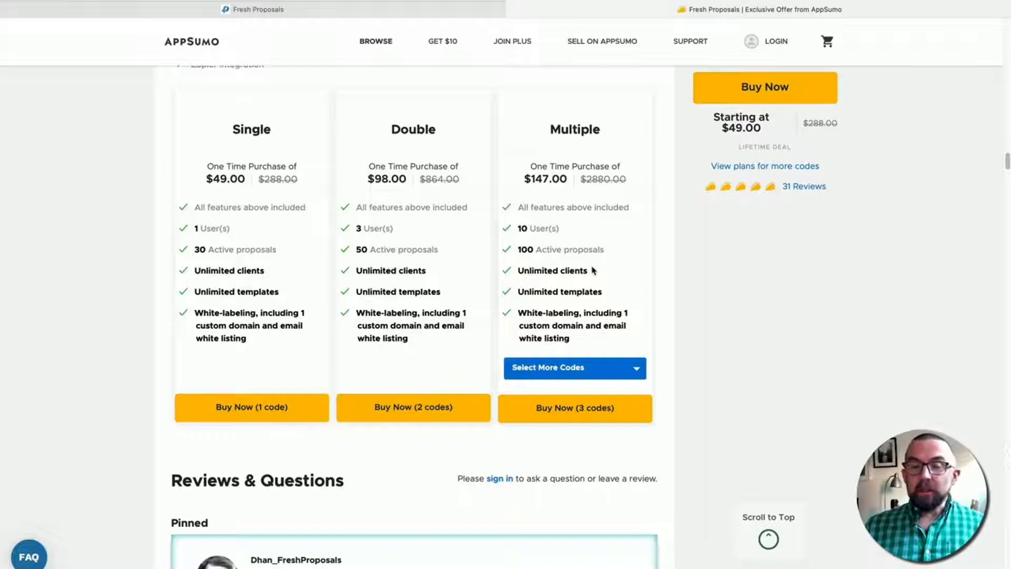
- Switch to the Fresh Proposals dashboard showing 1 won deal and $19770.3 achieved revenue
click(401, 11)
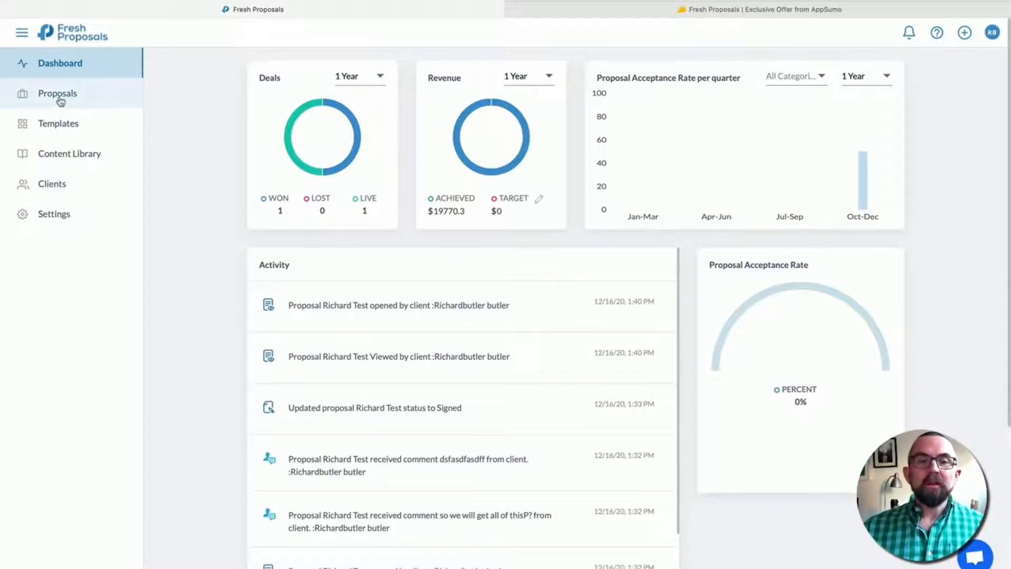
- Open the existing videography proposal from the Proposals list for viewing
click(59, 99)
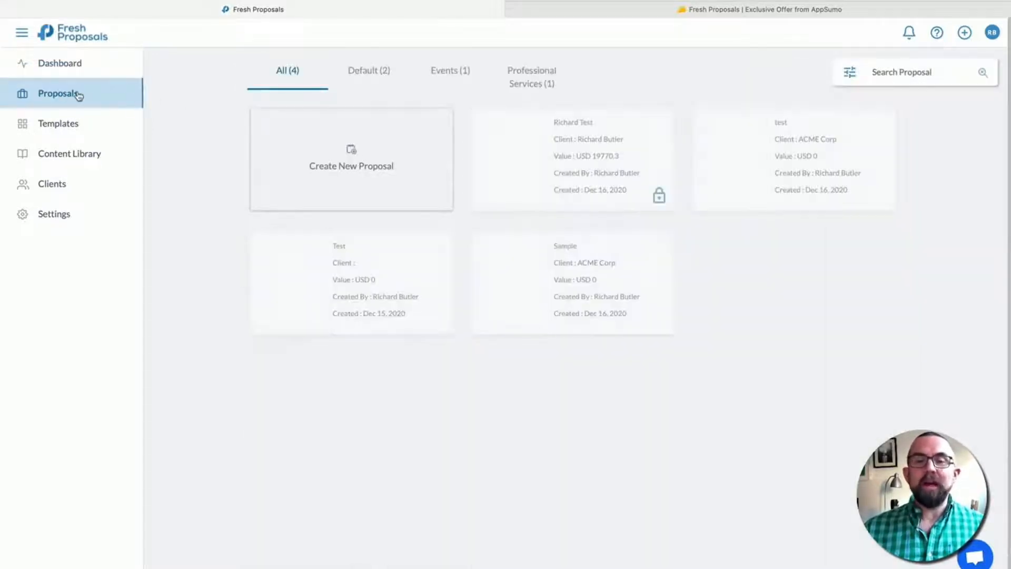
mouse_move(497, 120)
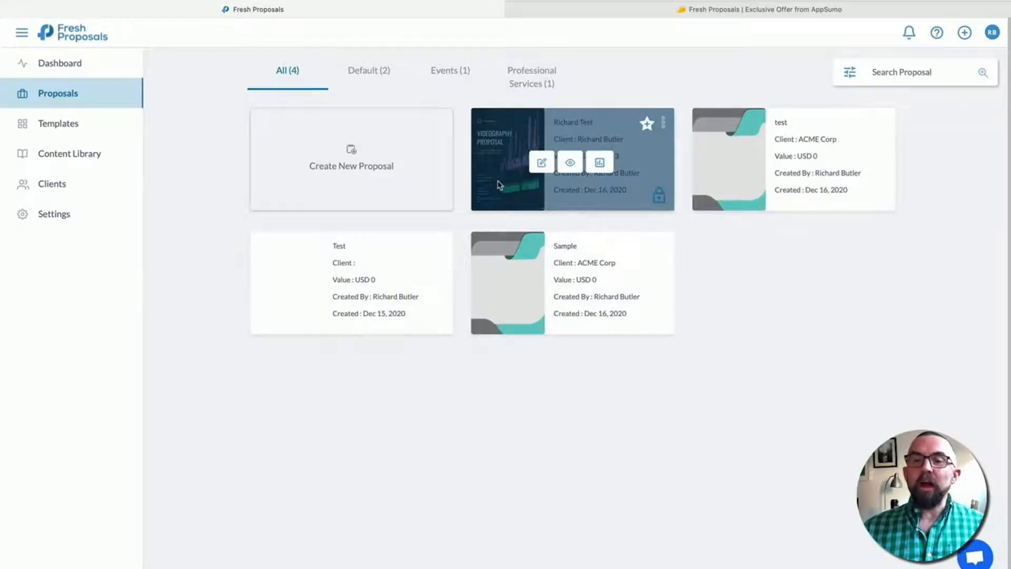
click(580, 166)
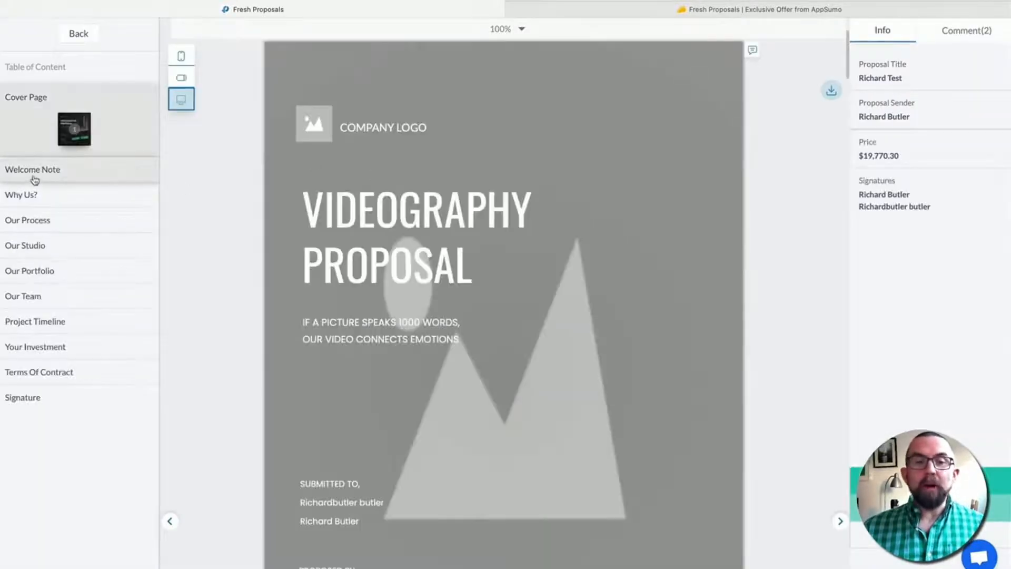
- Page through Welcome Note, Studio, Portfolio, Team, Timeline, Investment, Terms and Signature, then go back
click(35, 179)
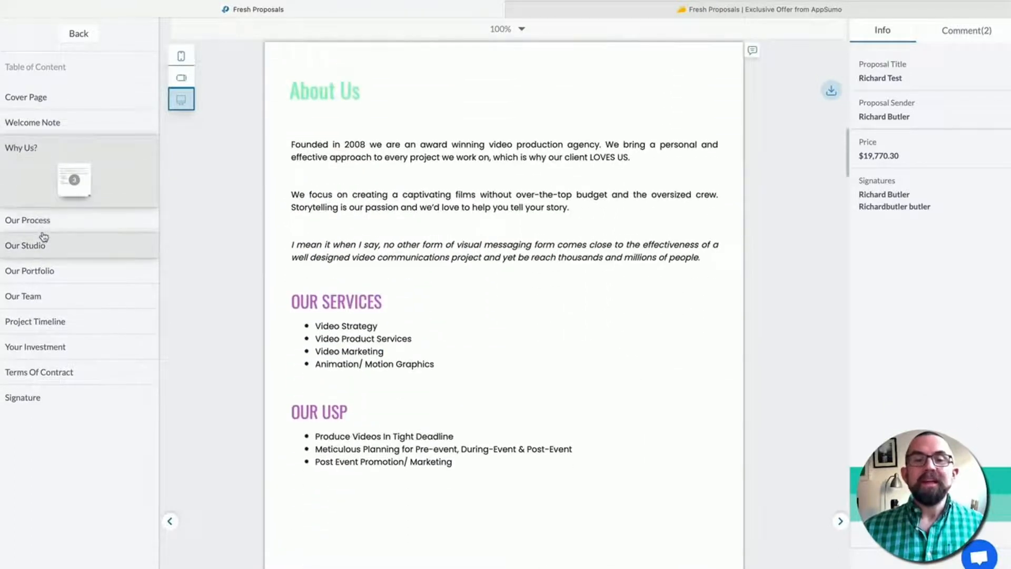
click(43, 241)
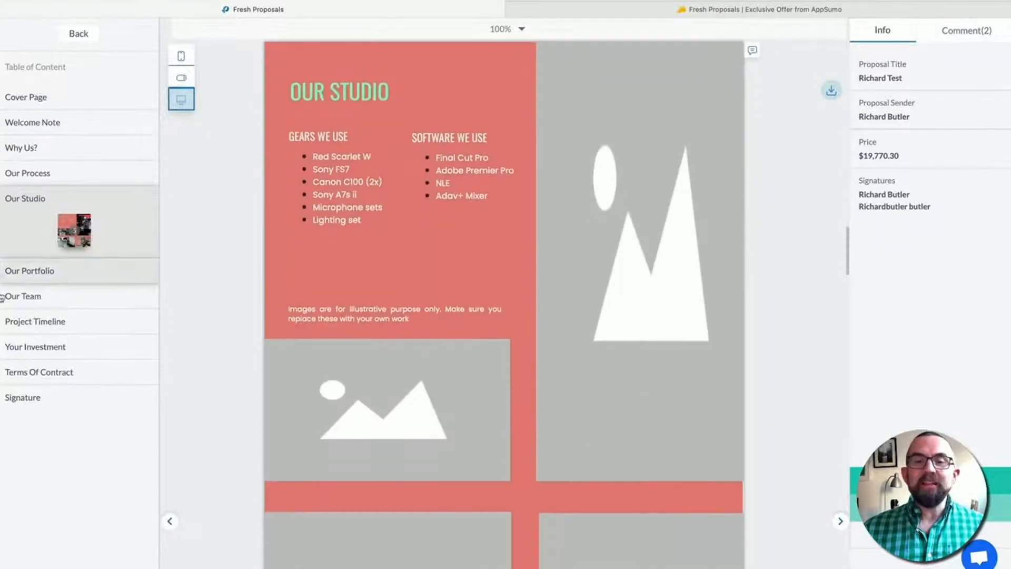
click(40, 274)
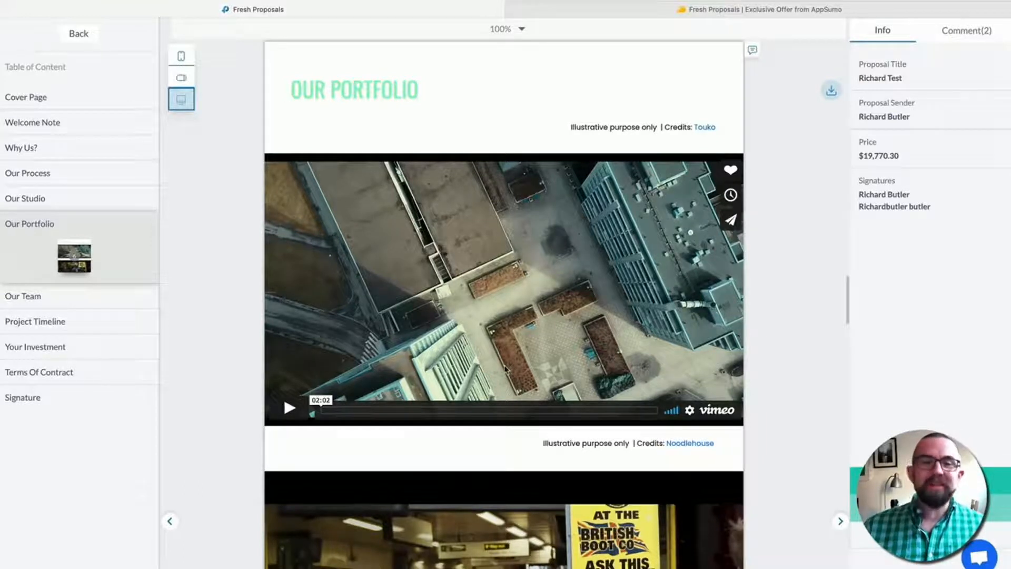
click(23, 295)
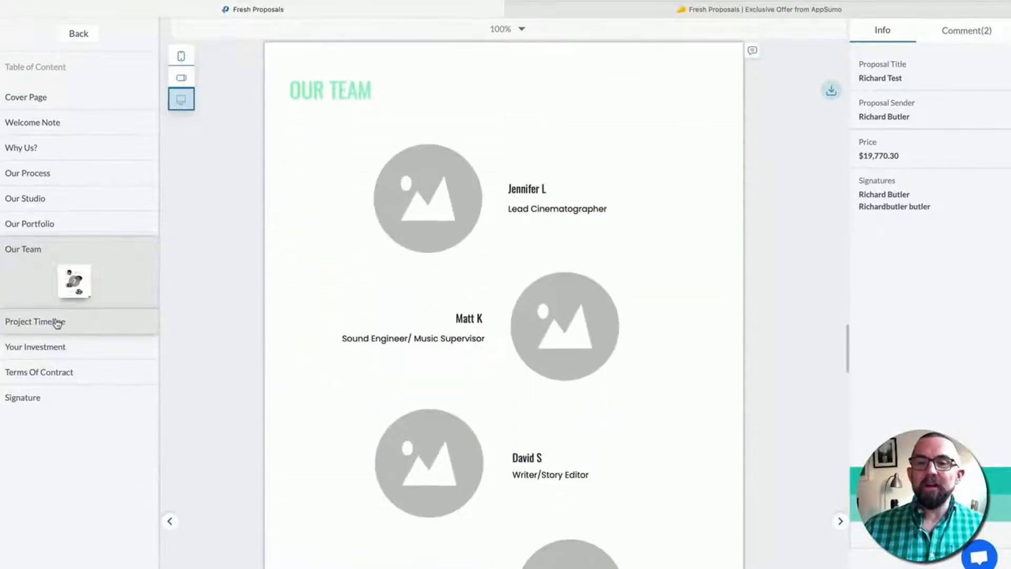
click(57, 321)
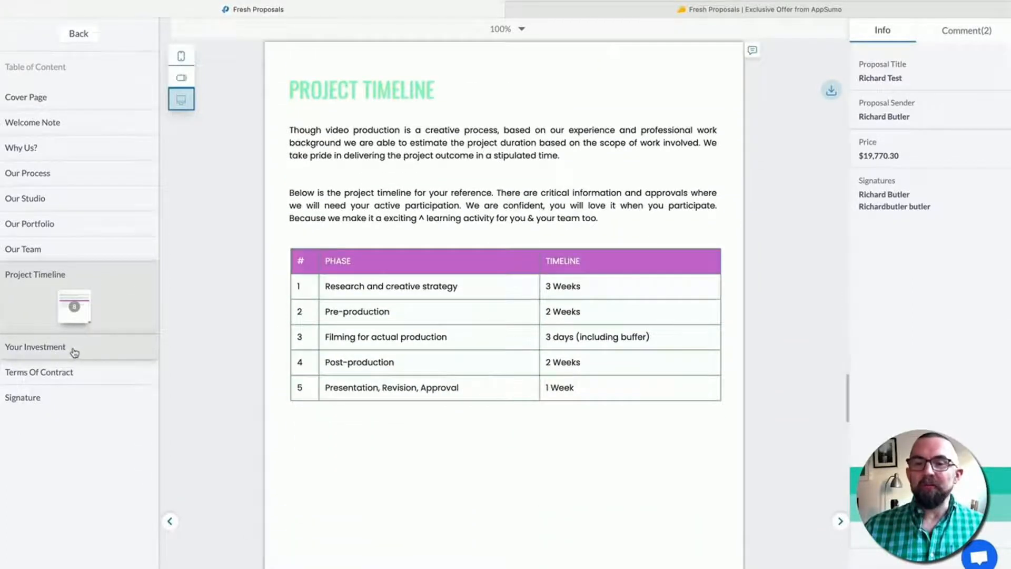
click(74, 352)
click(51, 376)
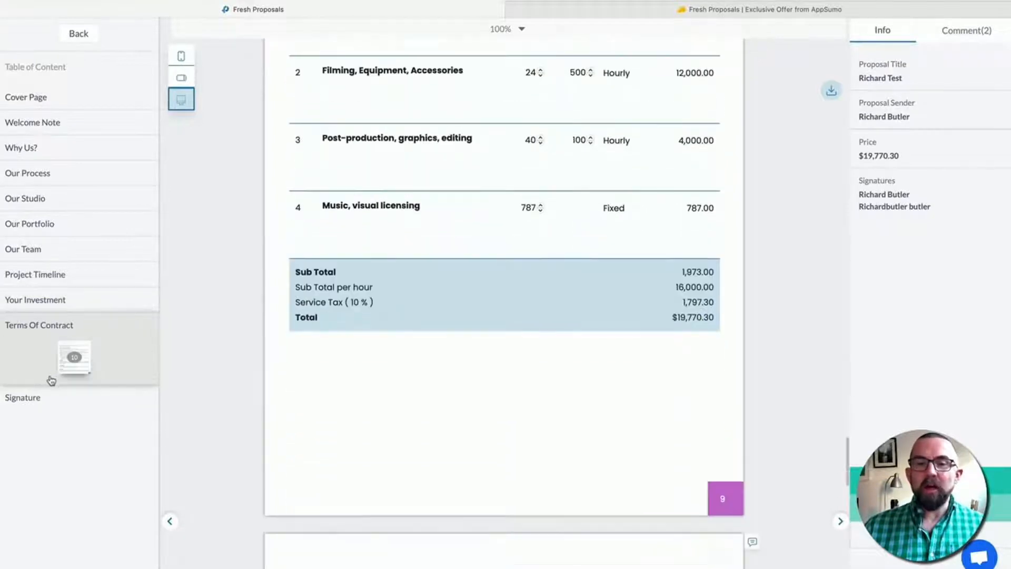
click(45, 397)
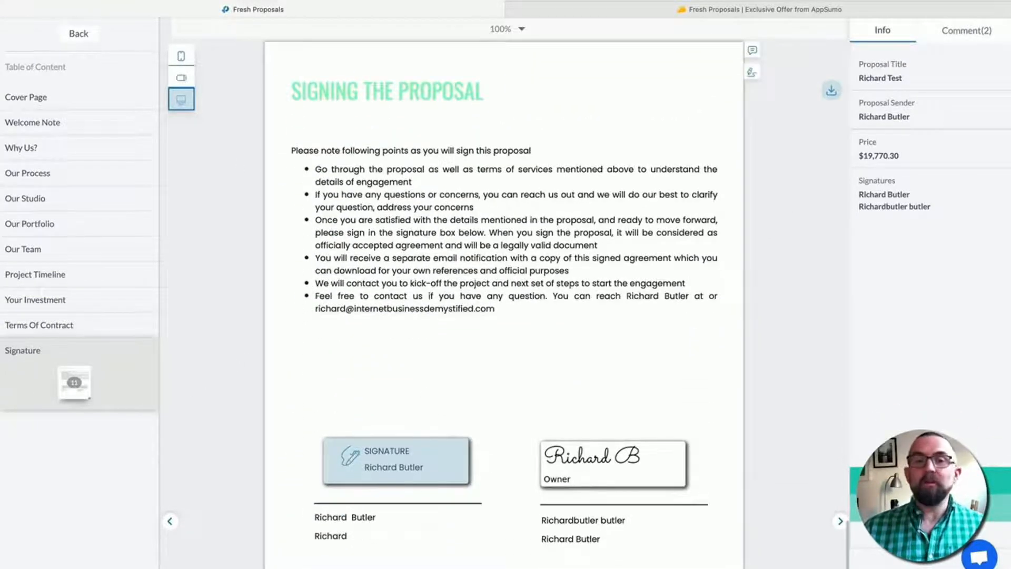
click(77, 34)
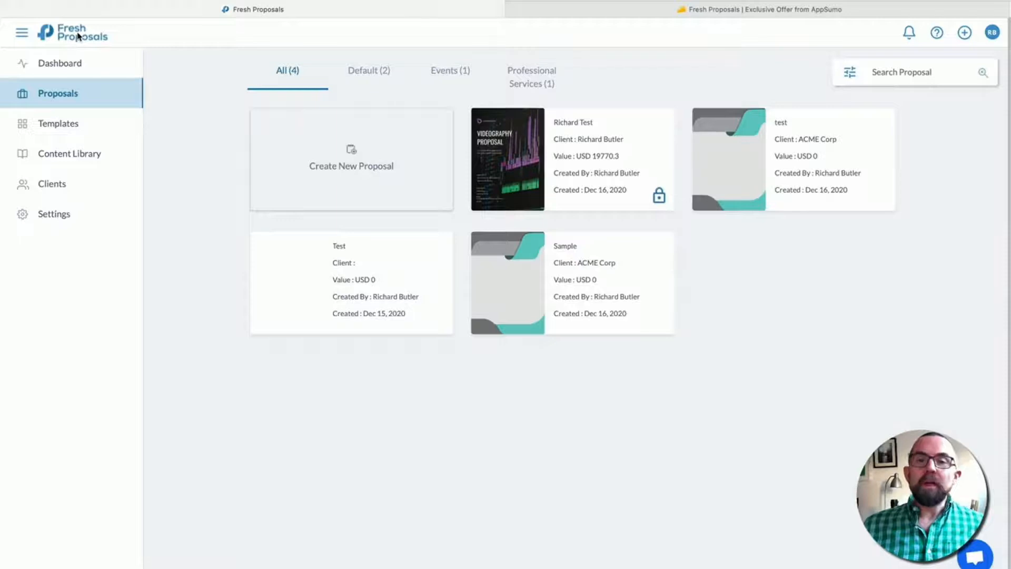
- Open the Radio Advertisement Proposal template from the template library for editing
click(76, 131)
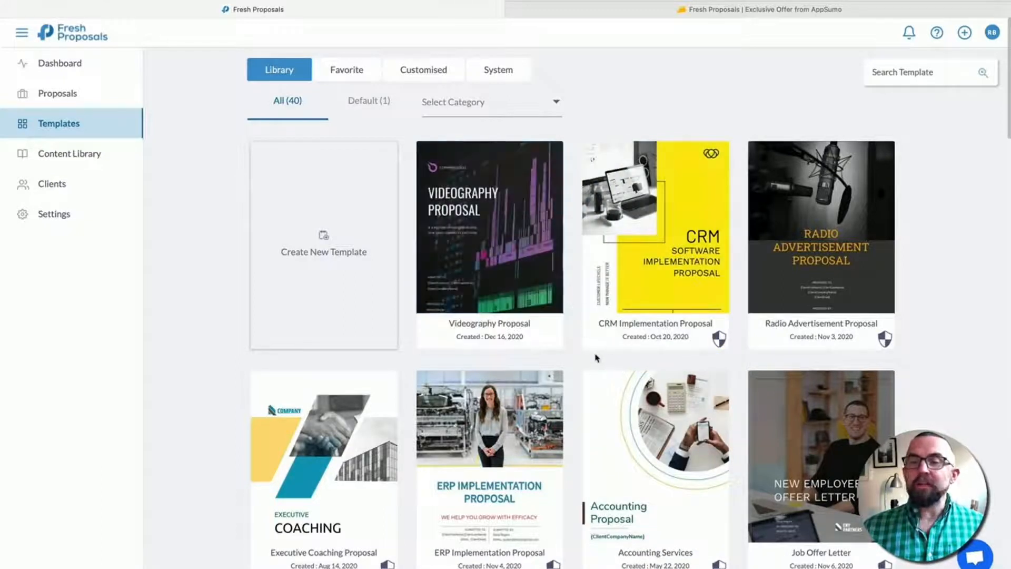
mouse_move(830, 263)
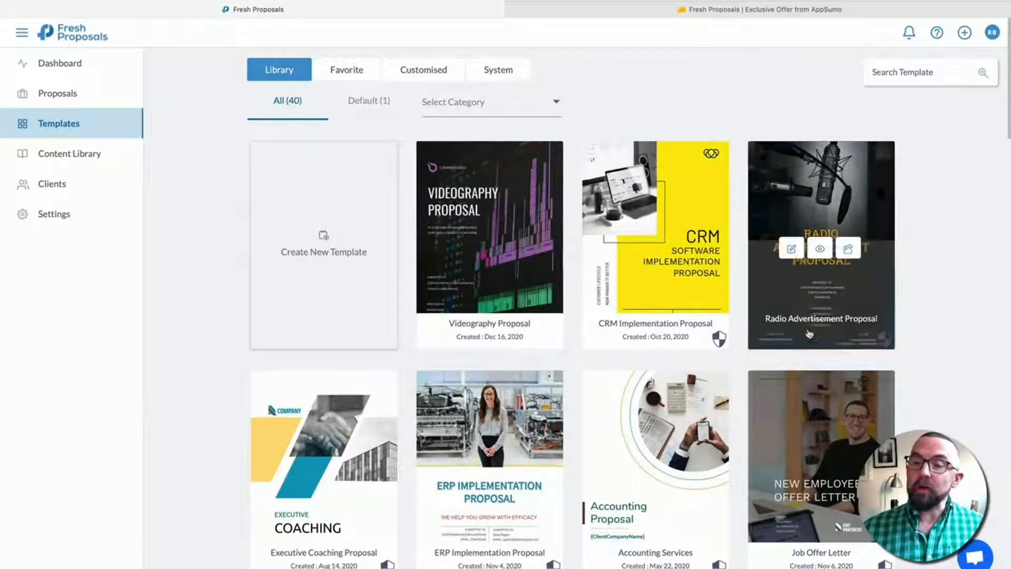
click(792, 249)
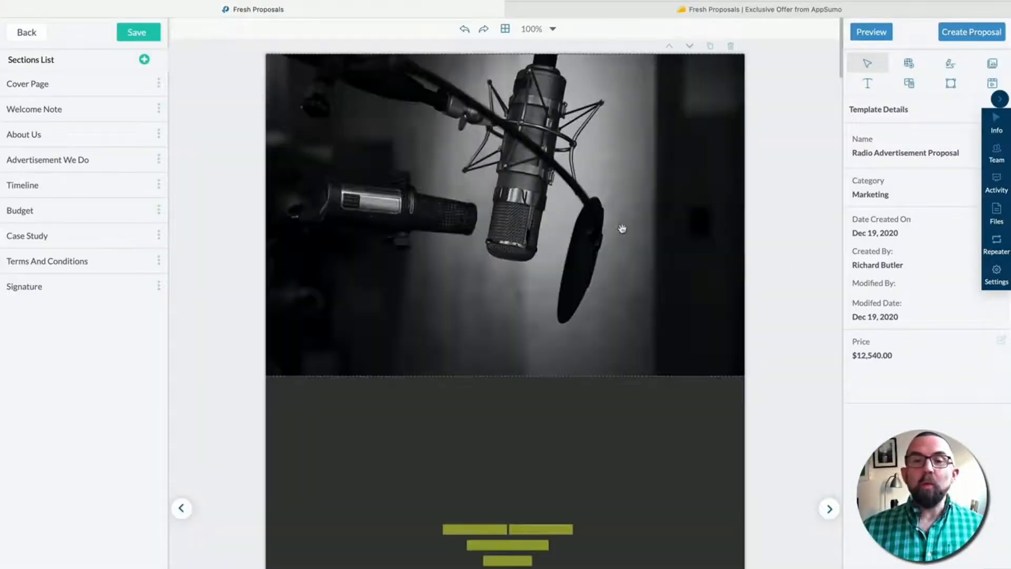
- Retitle the cover to RADIO AD PROPOSAL and move to the Welcome Note cover letter
click(569, 379)
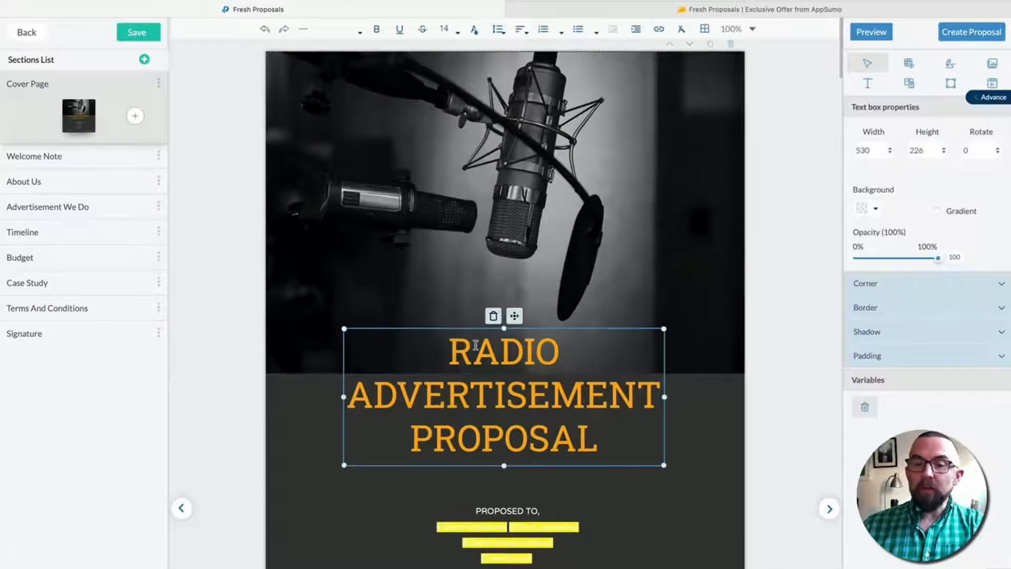
double_click(569, 379)
text(AD)
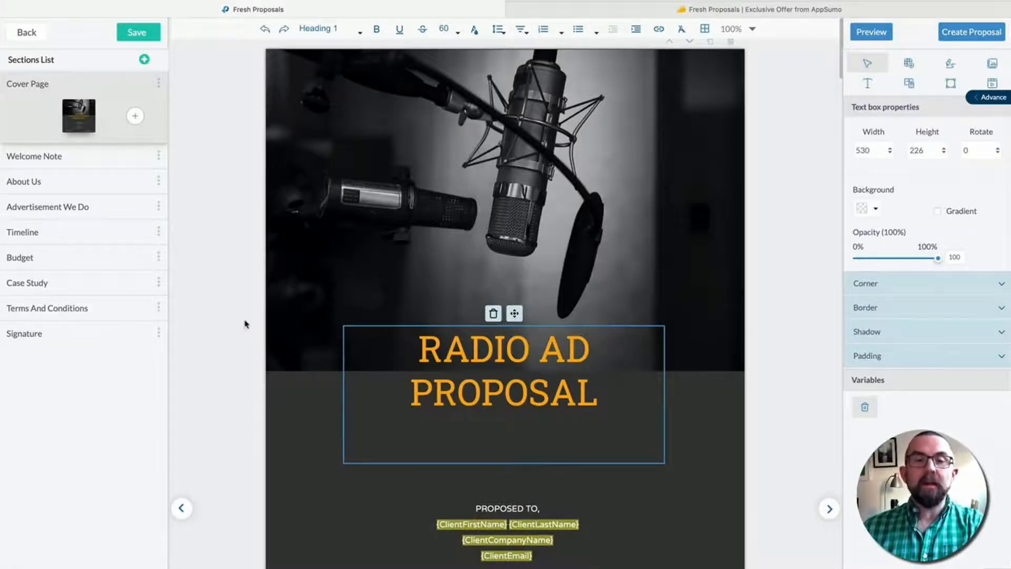
click(63, 155)
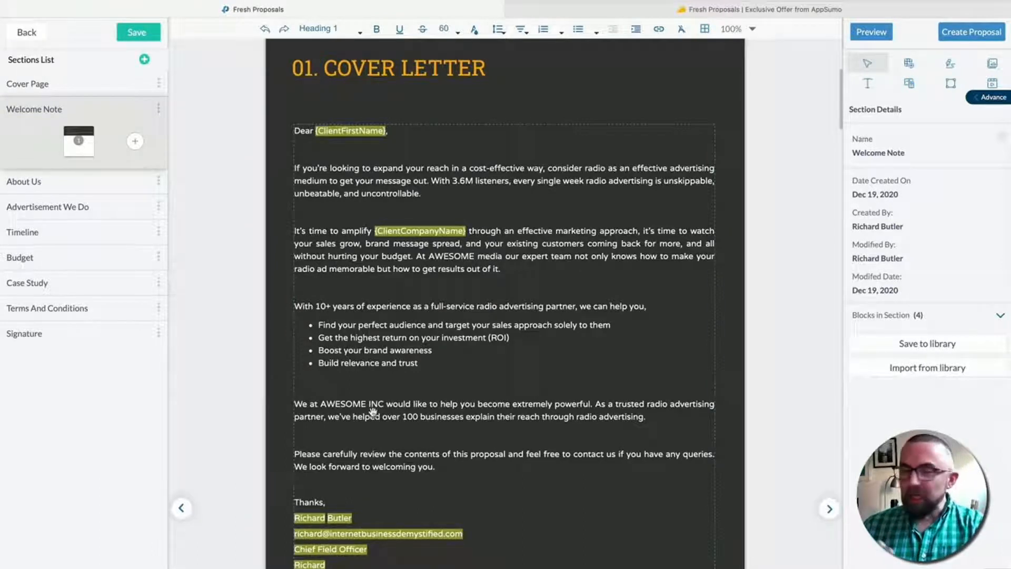
click(506, 306)
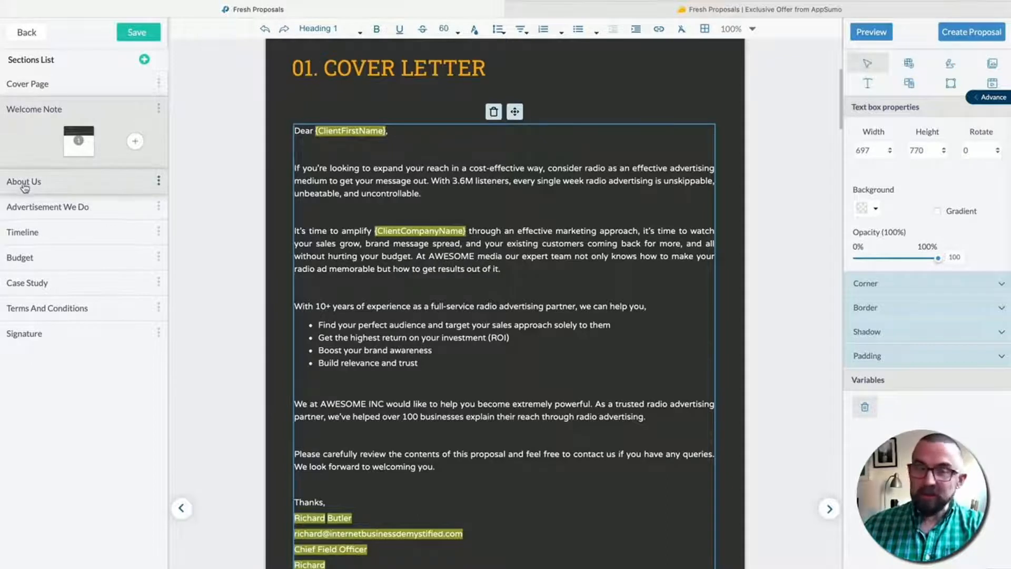
- Drag About Us below Advertisement We Do in the Sections List
click(24, 185)
scroll(519, 111, down, 7)
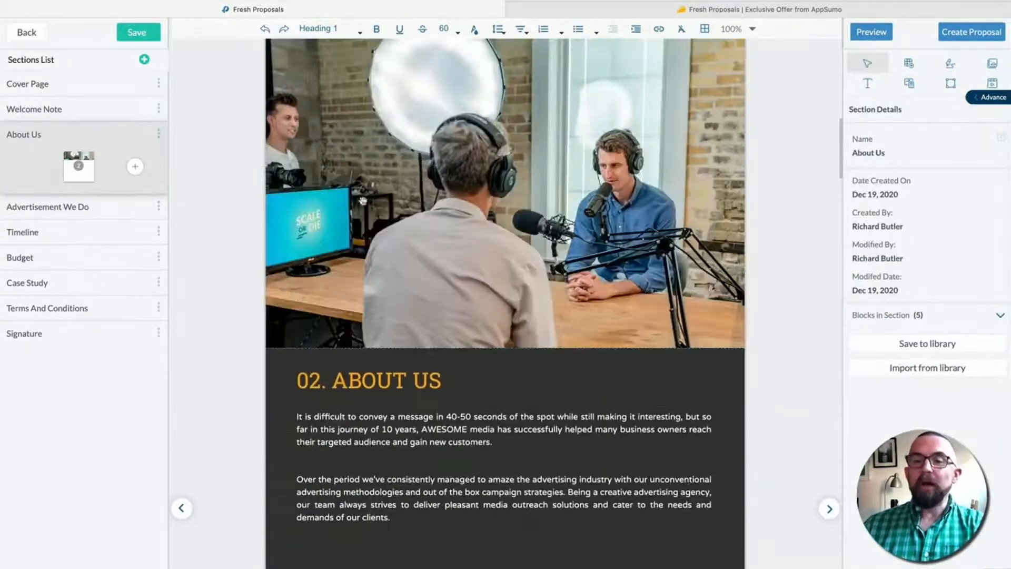
scroll(487, 306, down, 5)
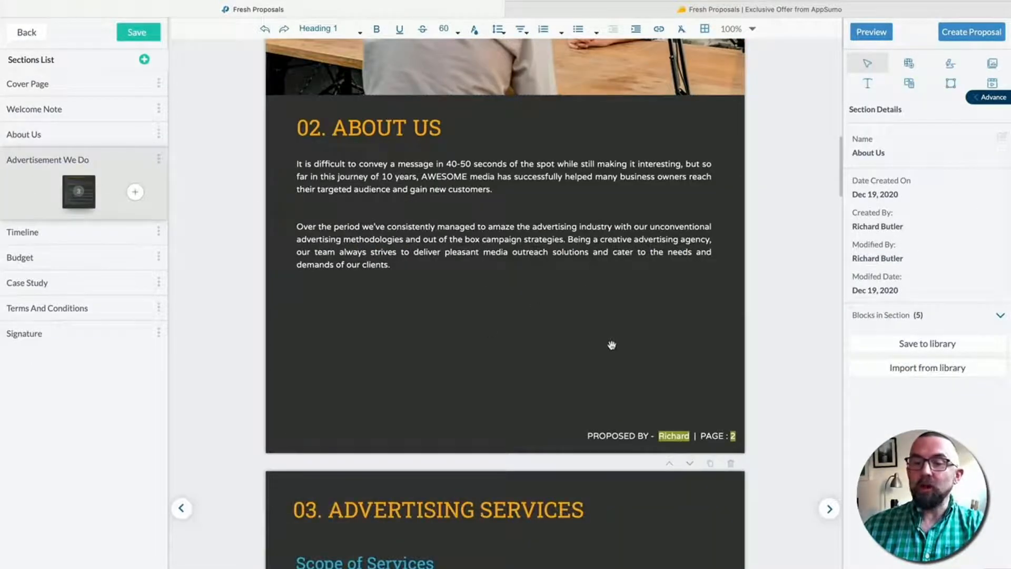
scroll(555, 340, down, 1)
scroll(556, 340, down, 4)
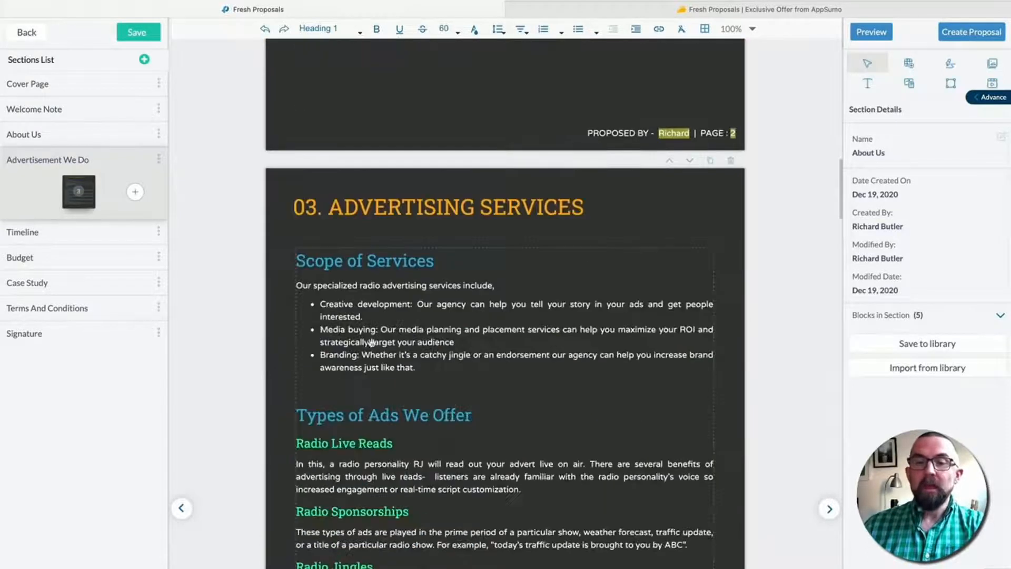
scroll(522, 314, down, 3)
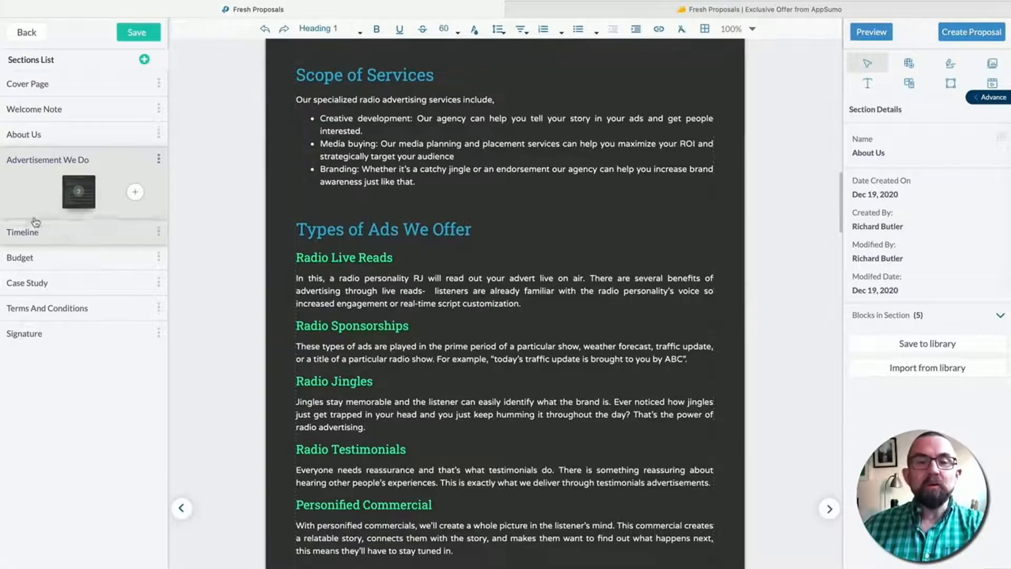
drag(38, 138, 39, 205)
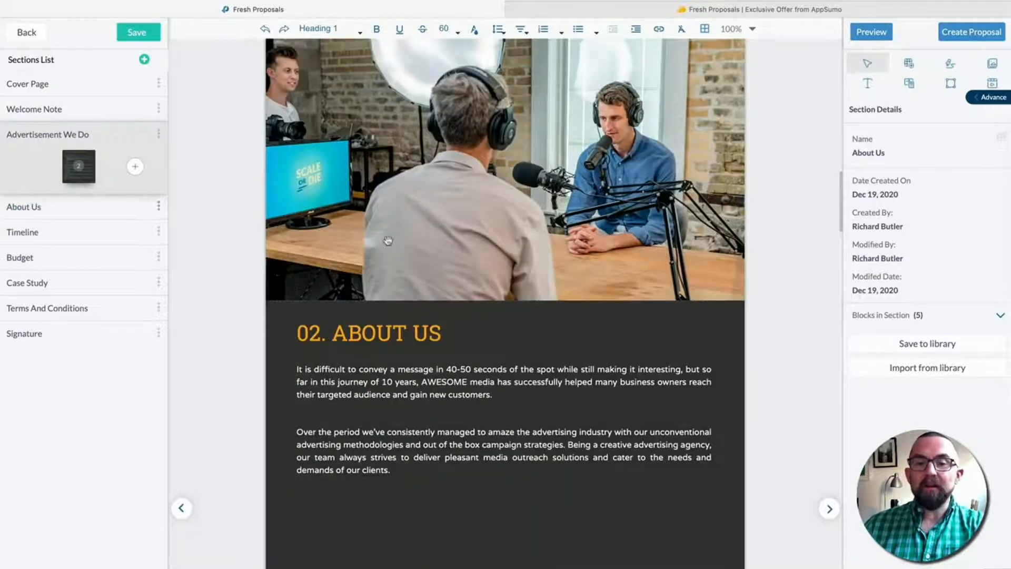
click(49, 138)
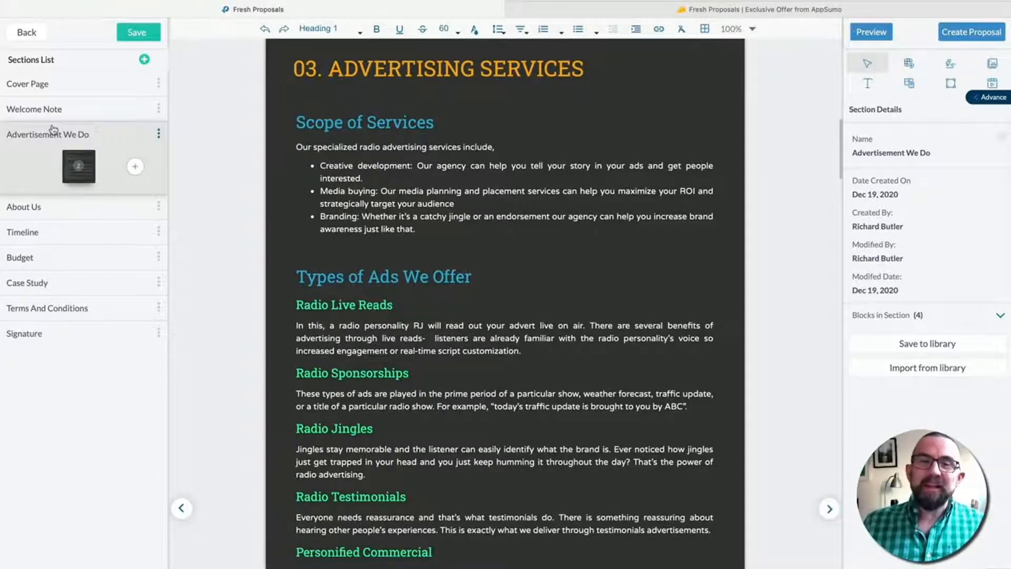
- Inspect the Timeline table's first body row, then open the 05. Budget page
click(56, 232)
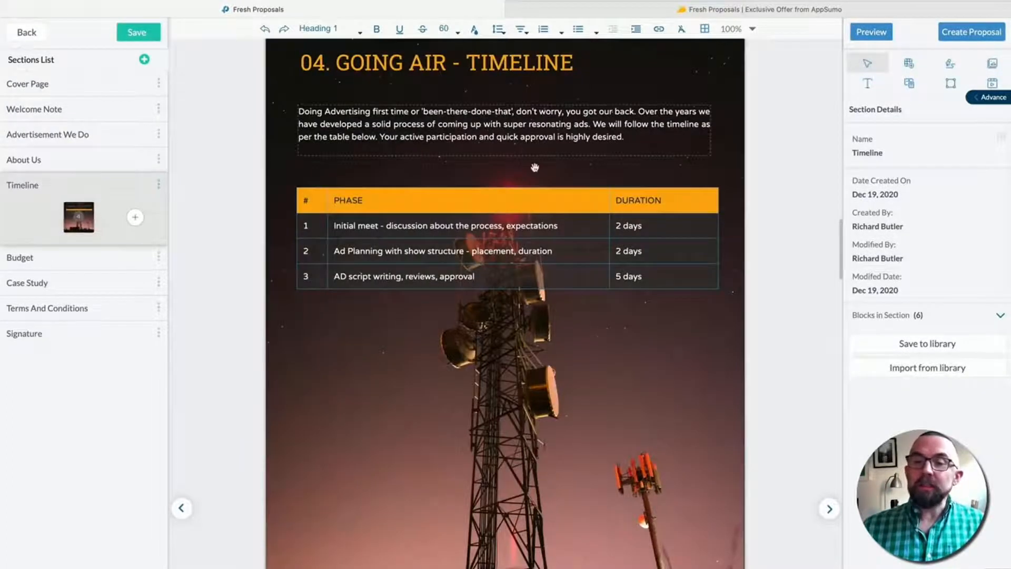
scroll(508, 139, up, 2)
click(643, 336)
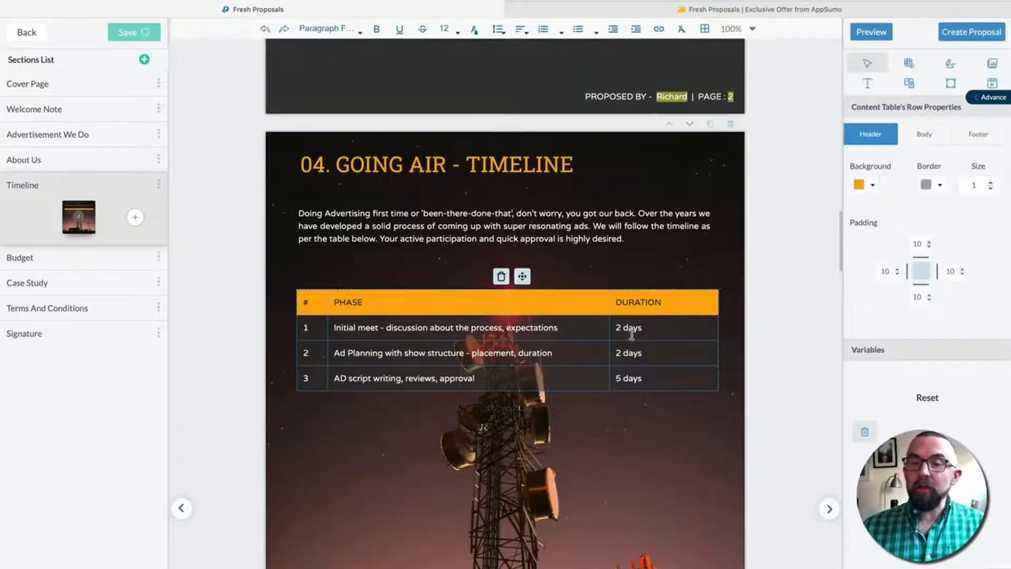
double_click(633, 335)
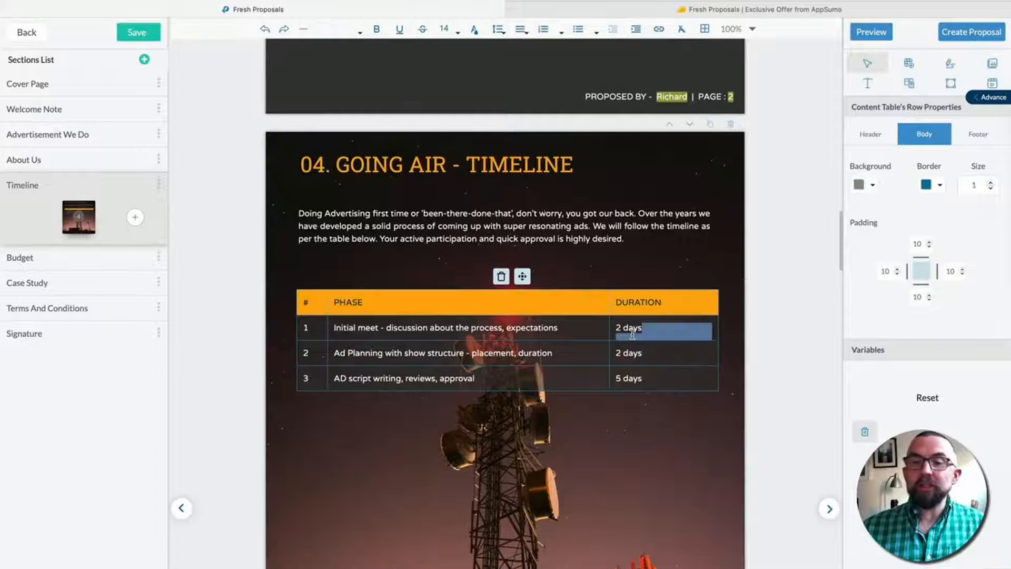
click(50, 263)
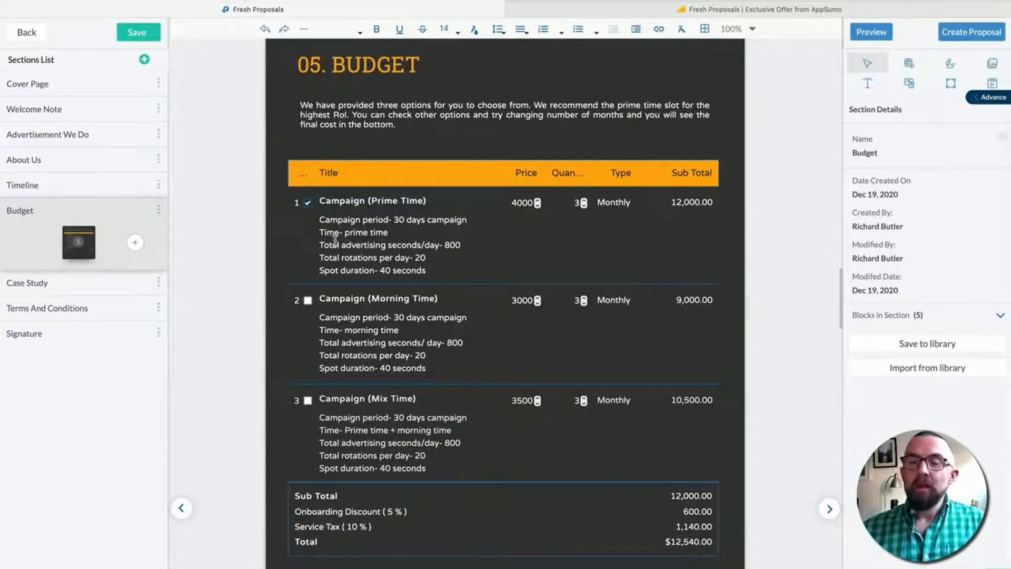
- Set the Prime Time campaign price to 3971 and its quantity to 1 month
click(527, 205)
click(538, 205)
click(538, 205)
click(538, 206)
click(537, 206)
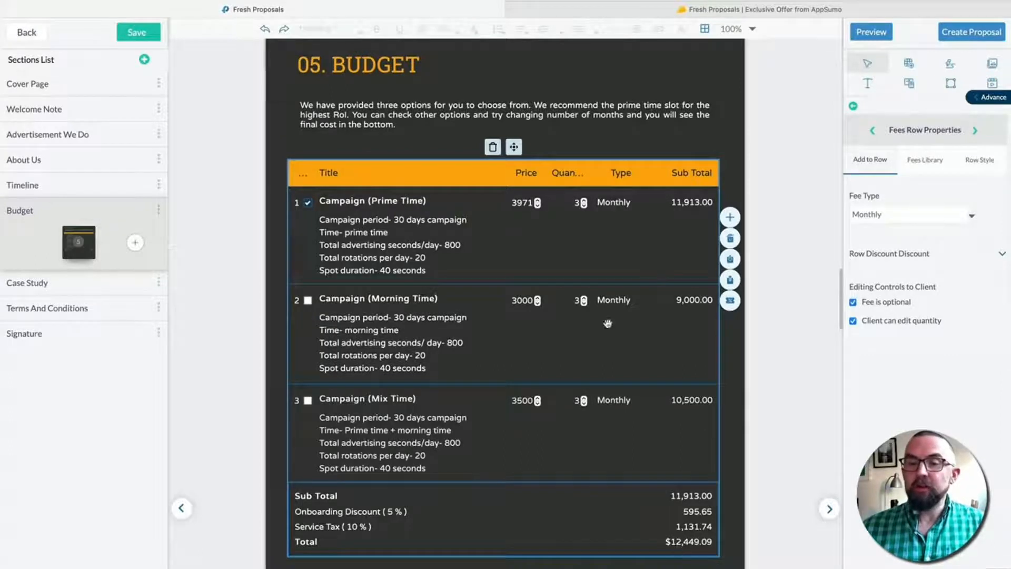
click(584, 206)
click(584, 205)
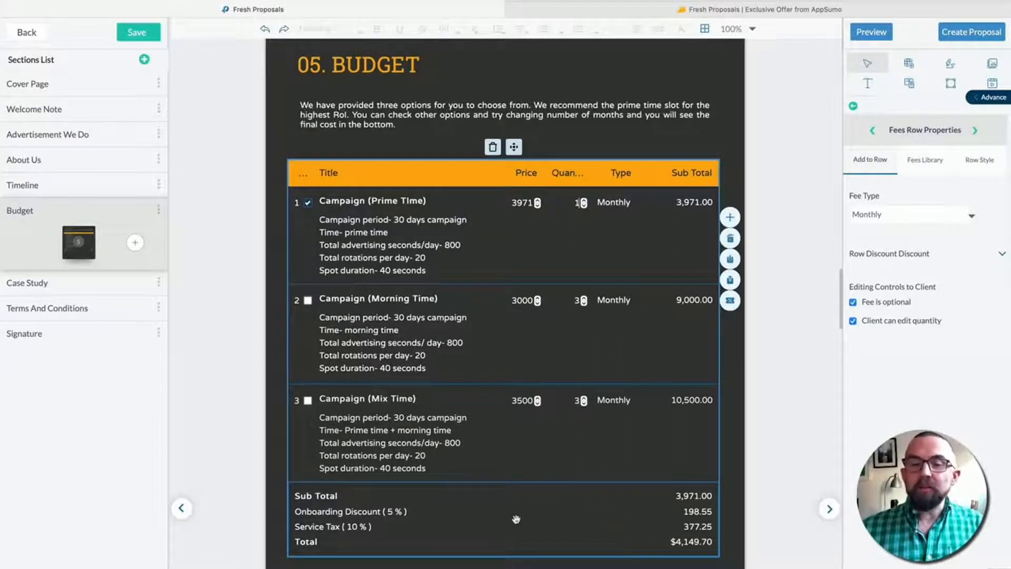
- Enable an 18% Tax 2 in Fees Table Properties, bringing the total to $4,828.74
click(349, 515)
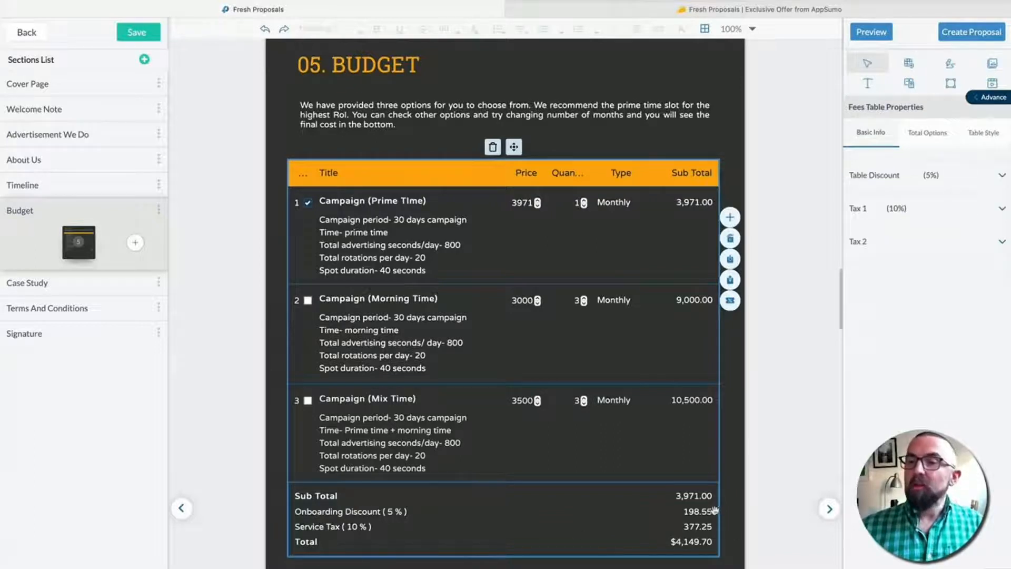
click(1003, 242)
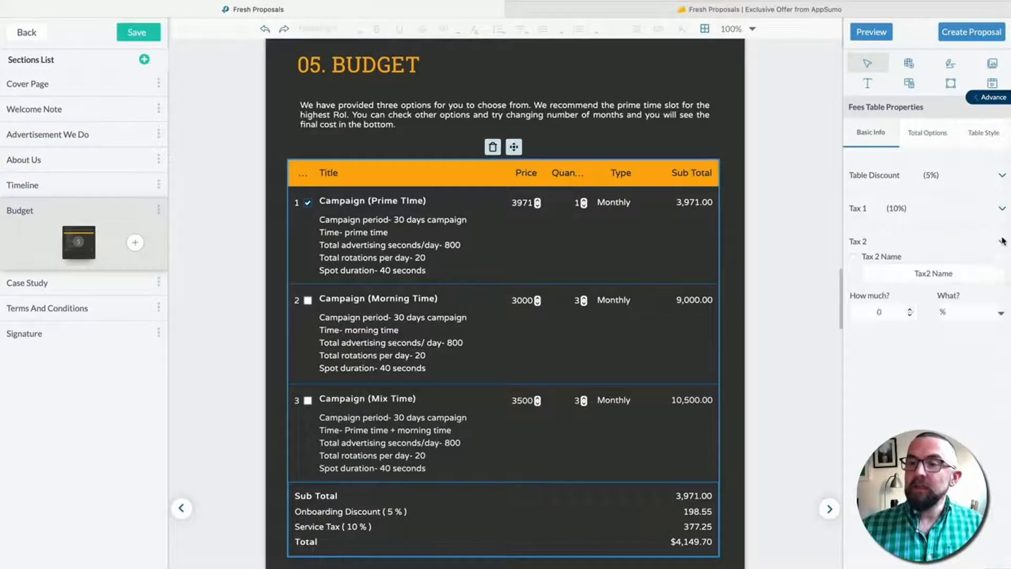
click(854, 258)
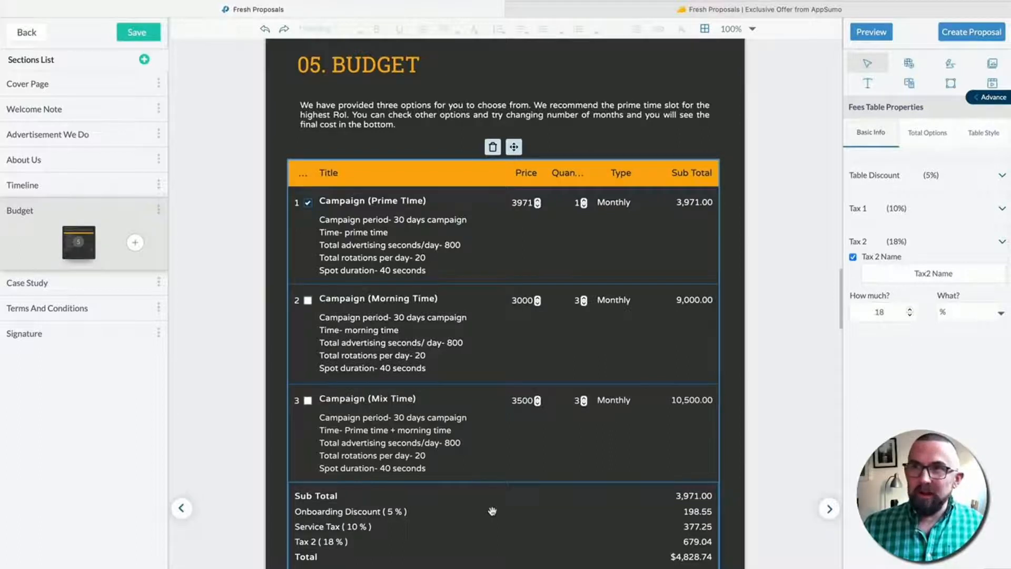
click(72, 283)
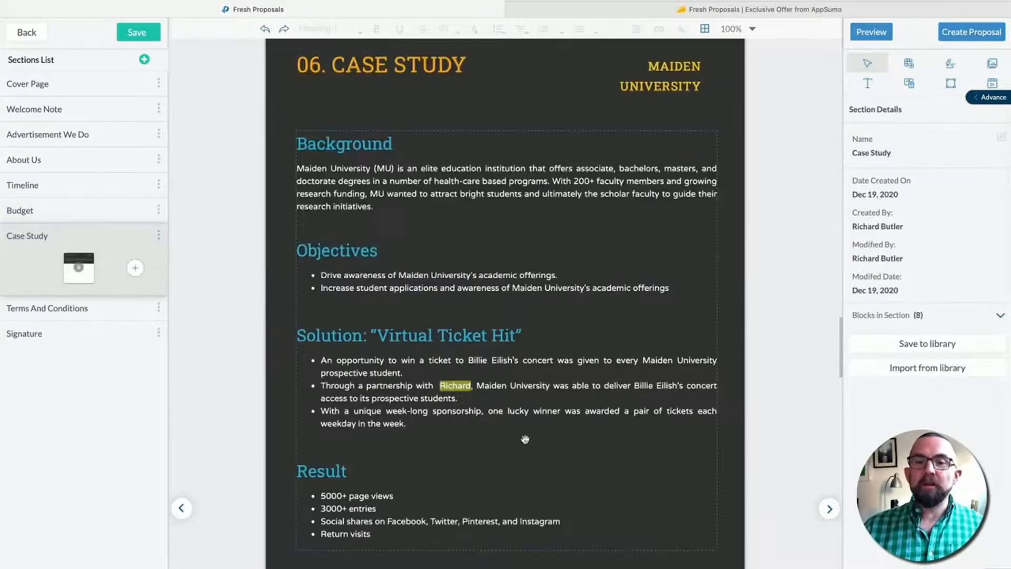
click(66, 309)
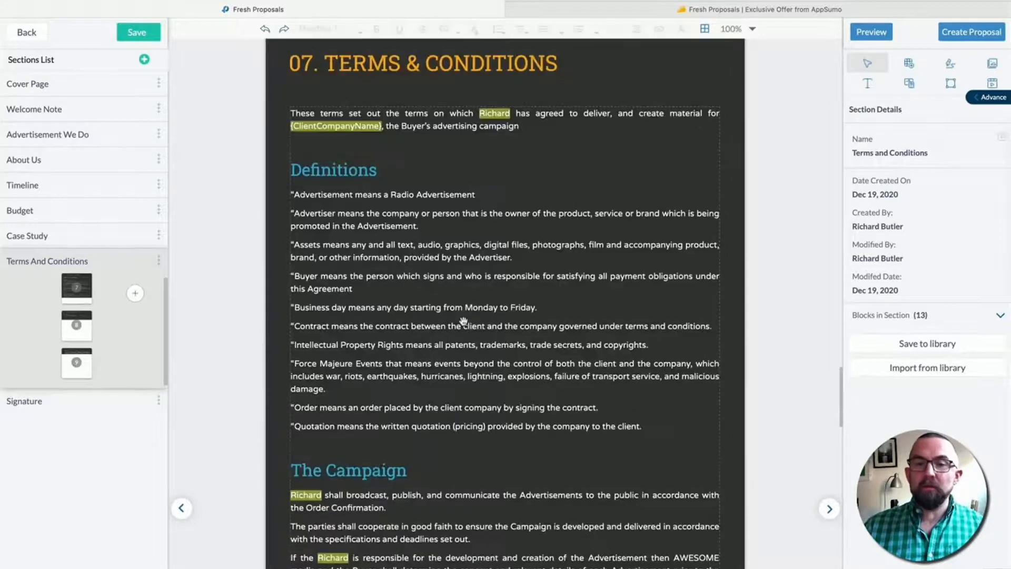
- Add a blank page to Terms And Conditions and place a fees table on it
click(80, 340)
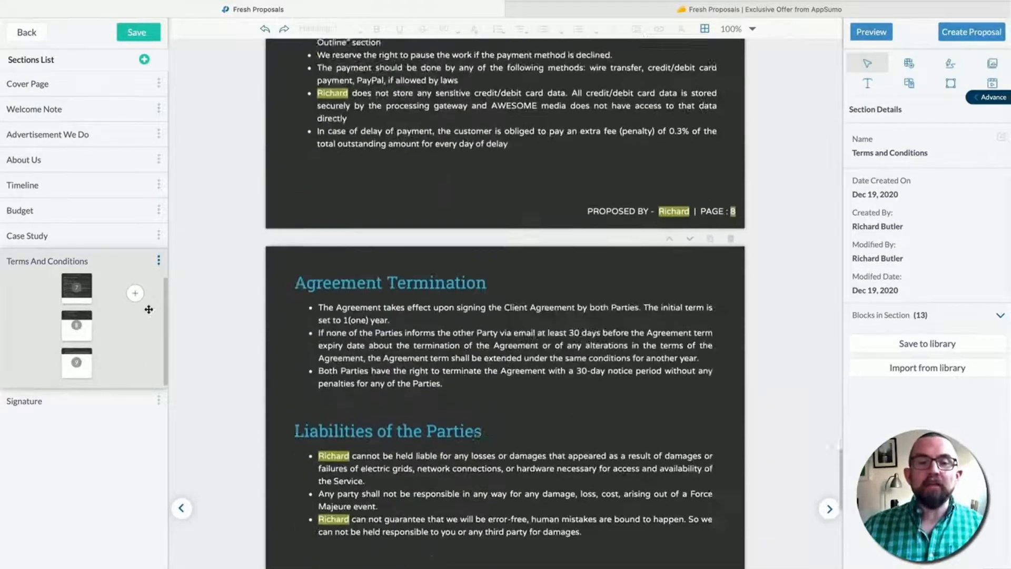
click(136, 299)
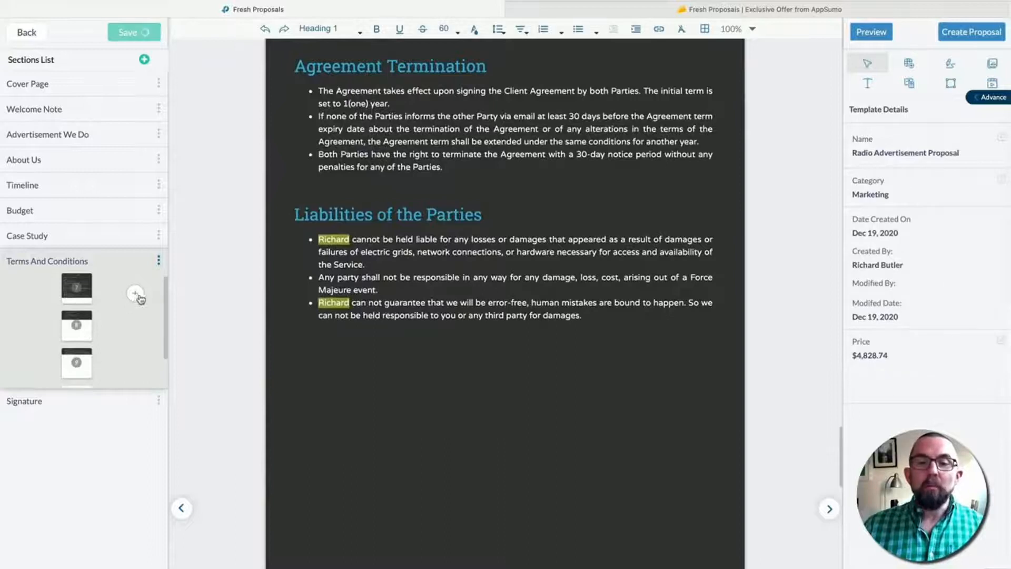
scroll(126, 309, down, 1)
scroll(126, 309, down, 1)
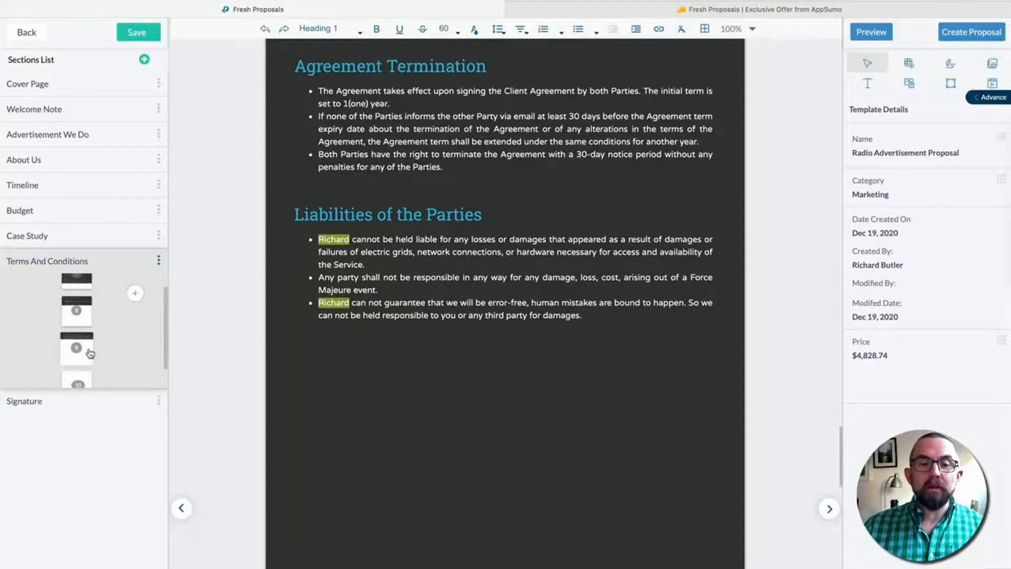
click(90, 352)
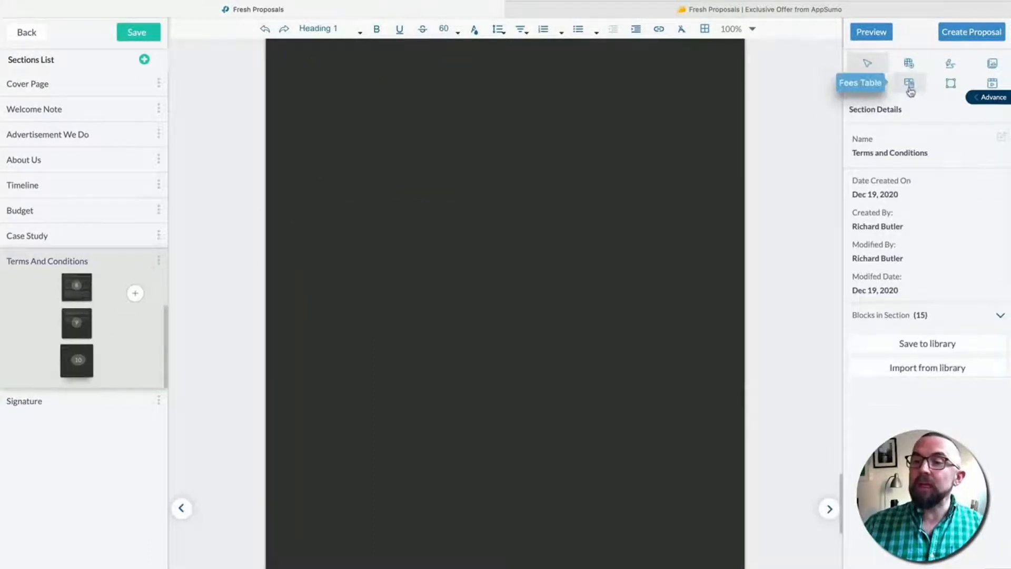
drag(914, 88, 449, 191)
click(345, 240)
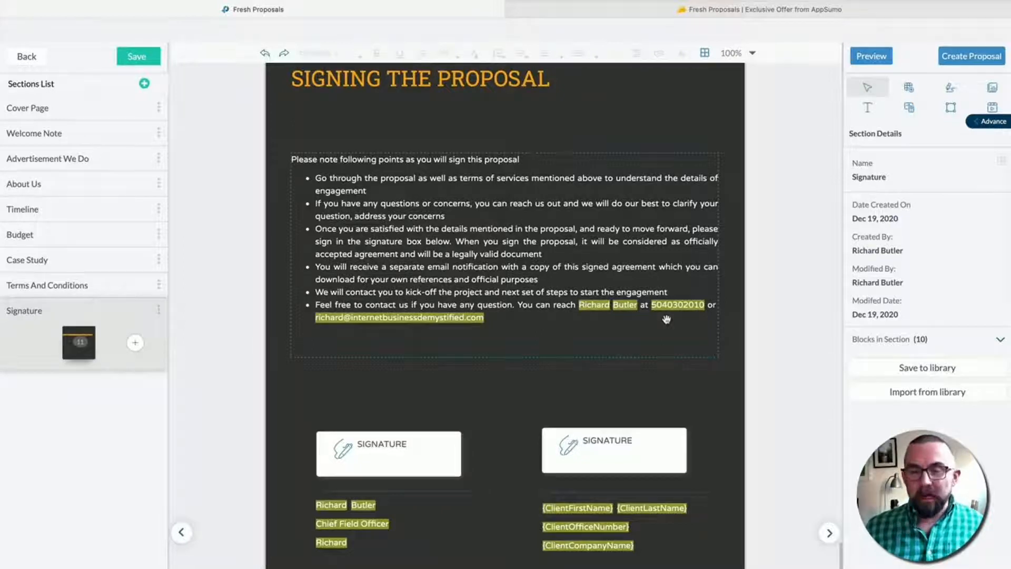
click(388, 458)
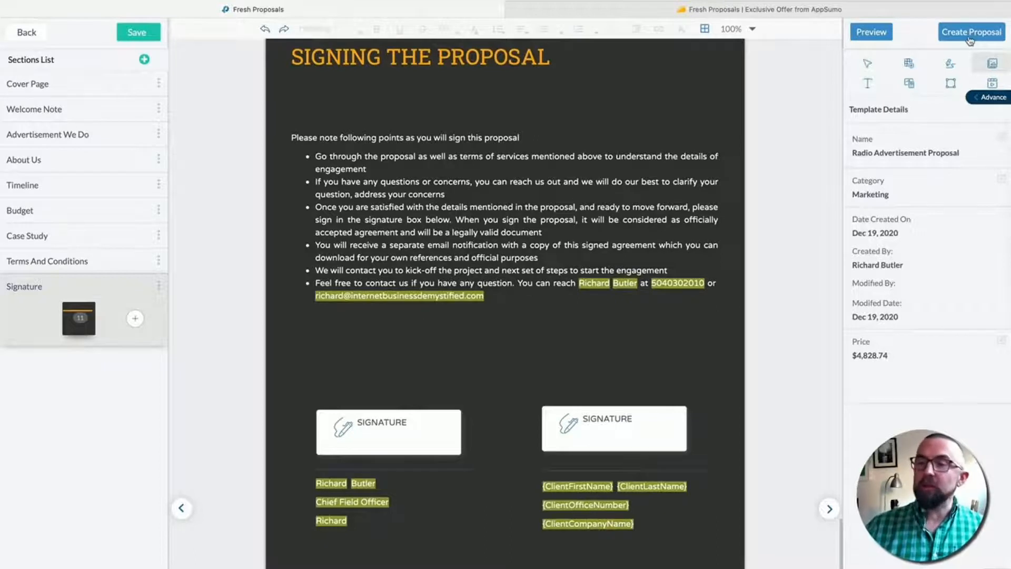
- Create a proposal from the template named 'Radio Ad' and save it
click(970, 39)
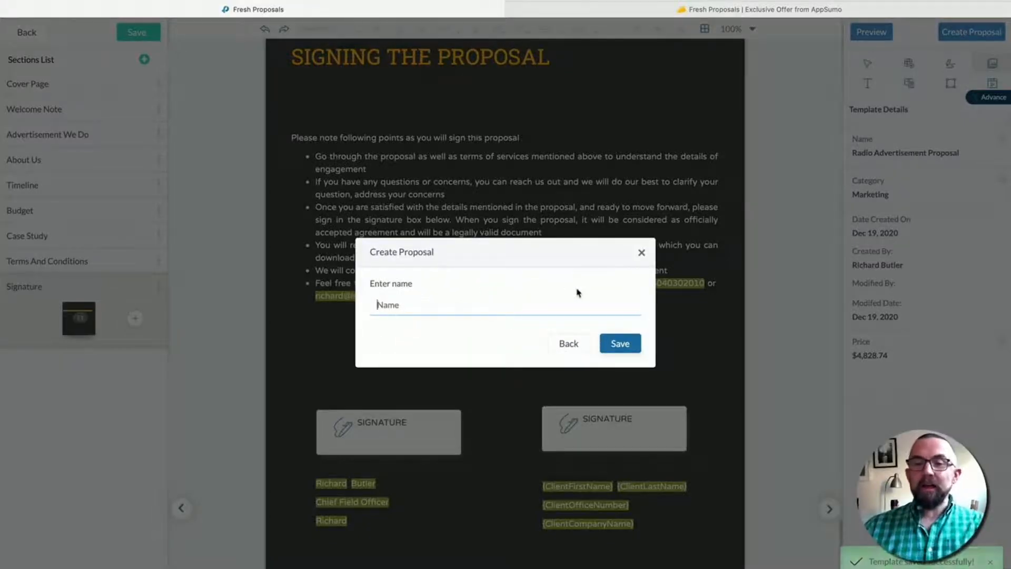
text(Radio Ad)
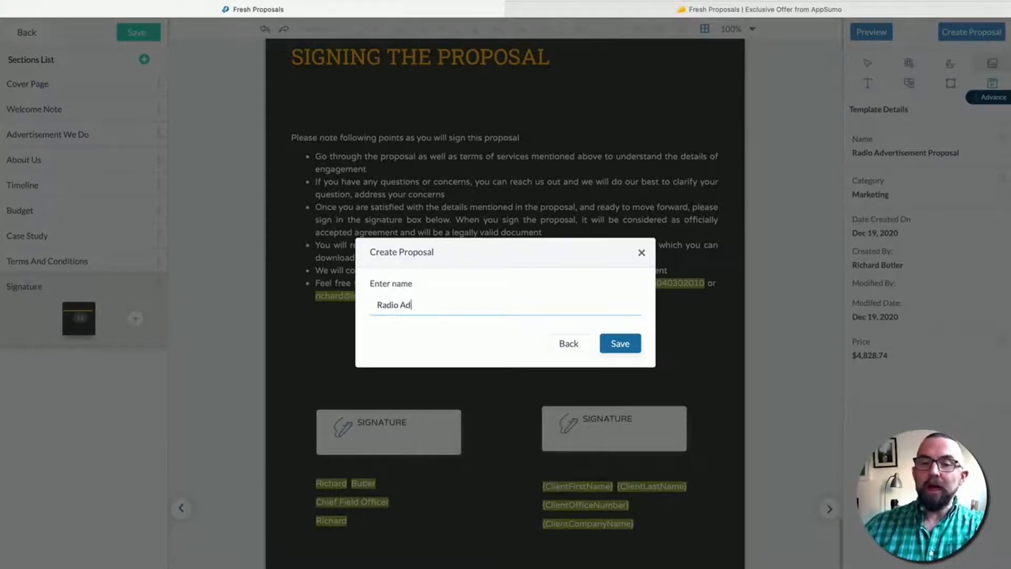
click(620, 343)
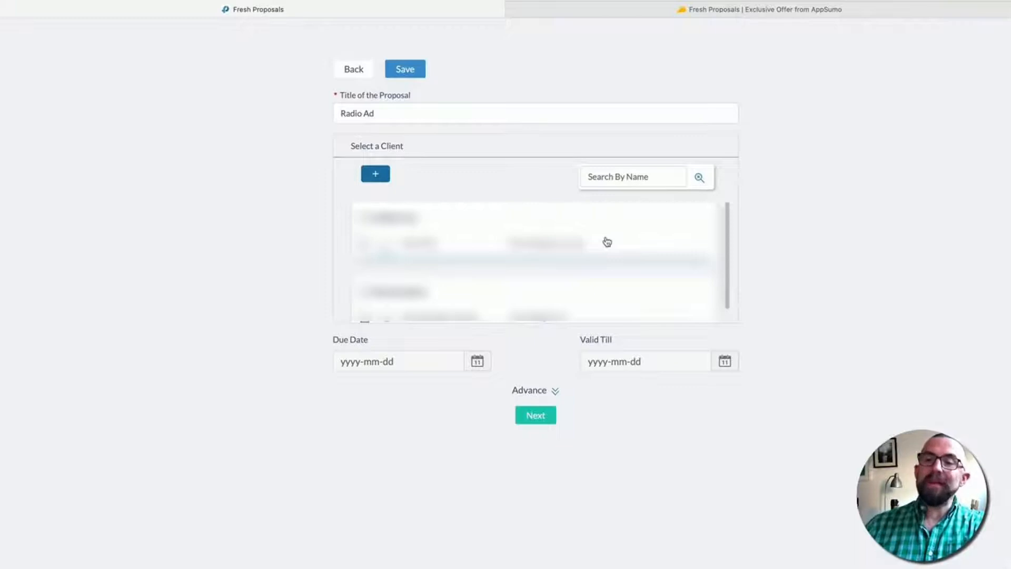
- Add new client company ABC, located in Spain, and fill in its zip code
click(378, 176)
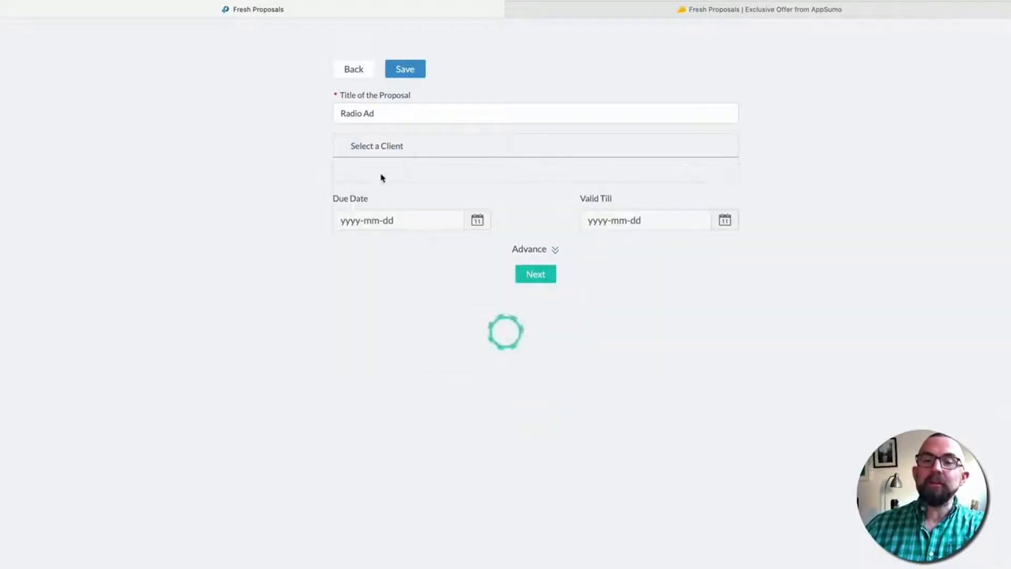
click(420, 271)
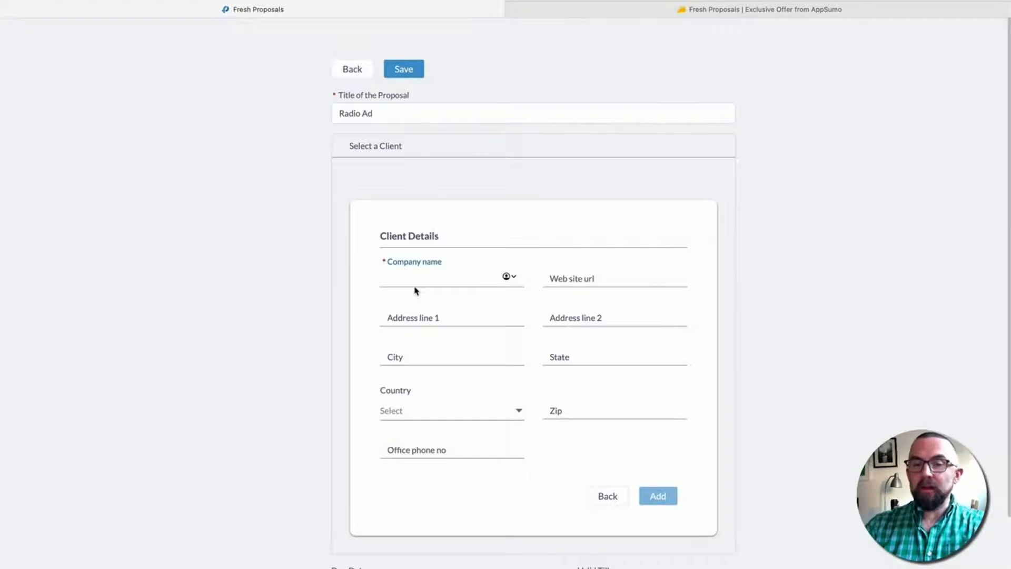
text(ABC)
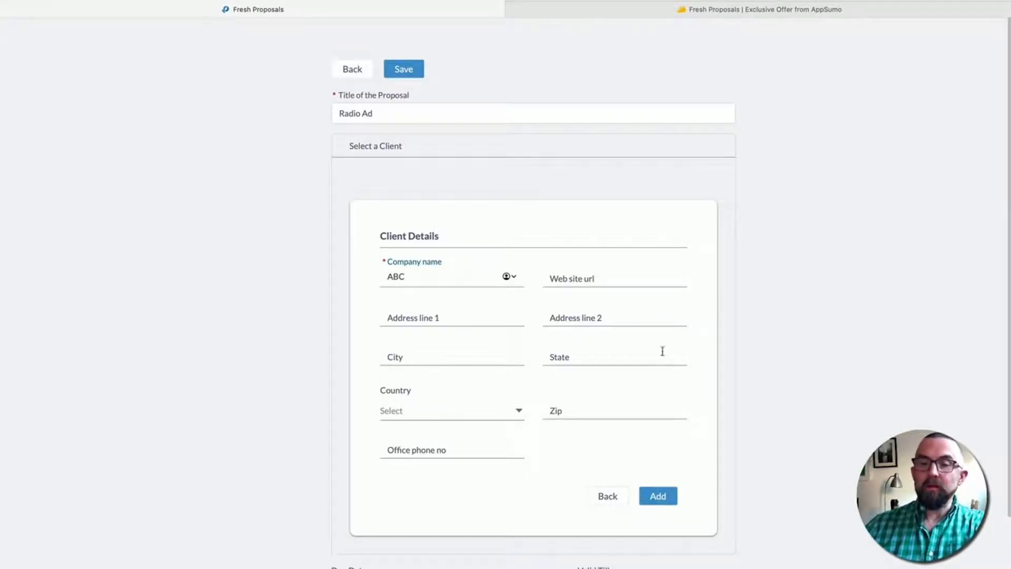
click(452, 411)
scroll(436, 340, down, 6)
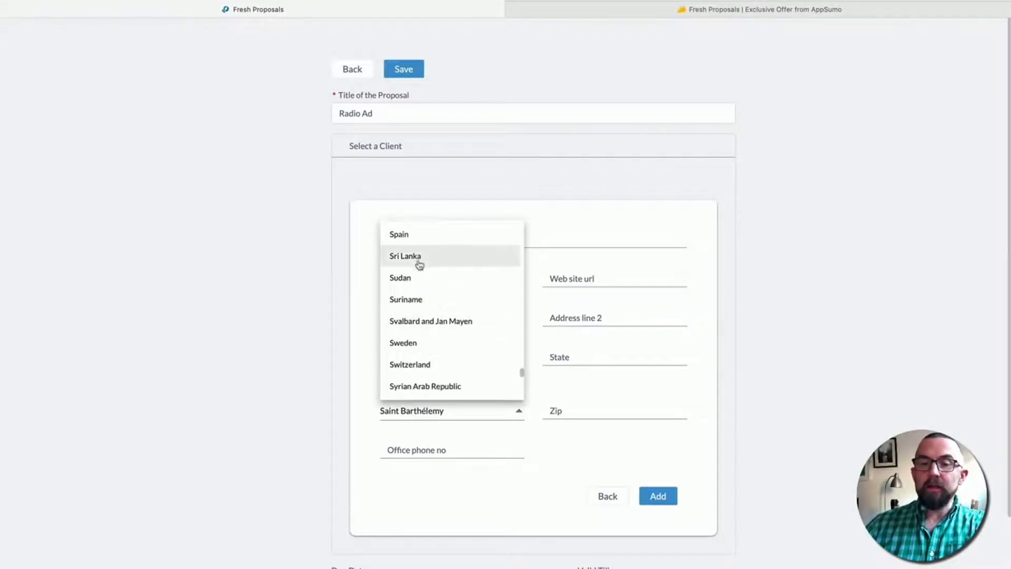
click(563, 410)
text(88002)
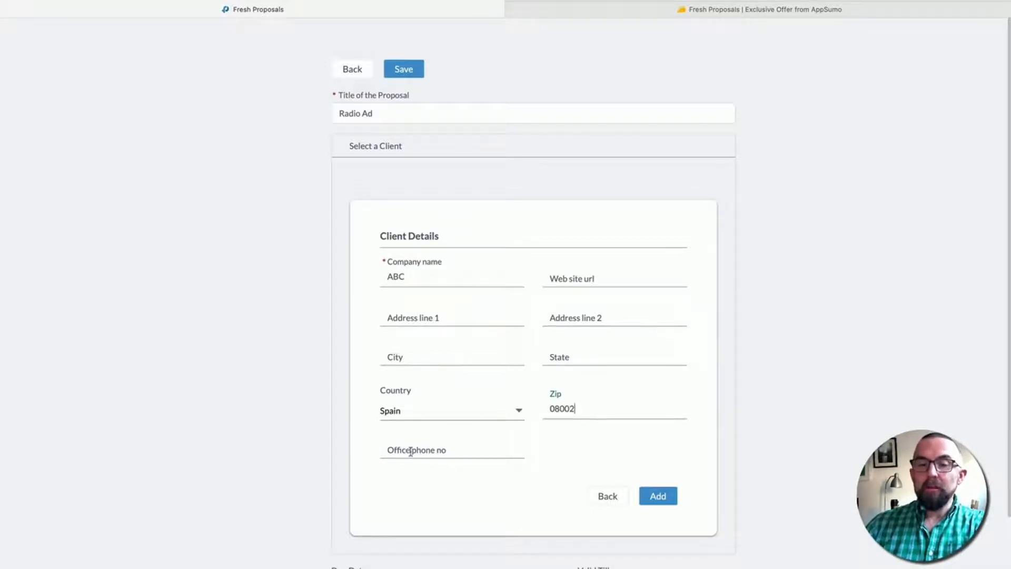
click(781, 433)
scroll(784, 427, down, 3)
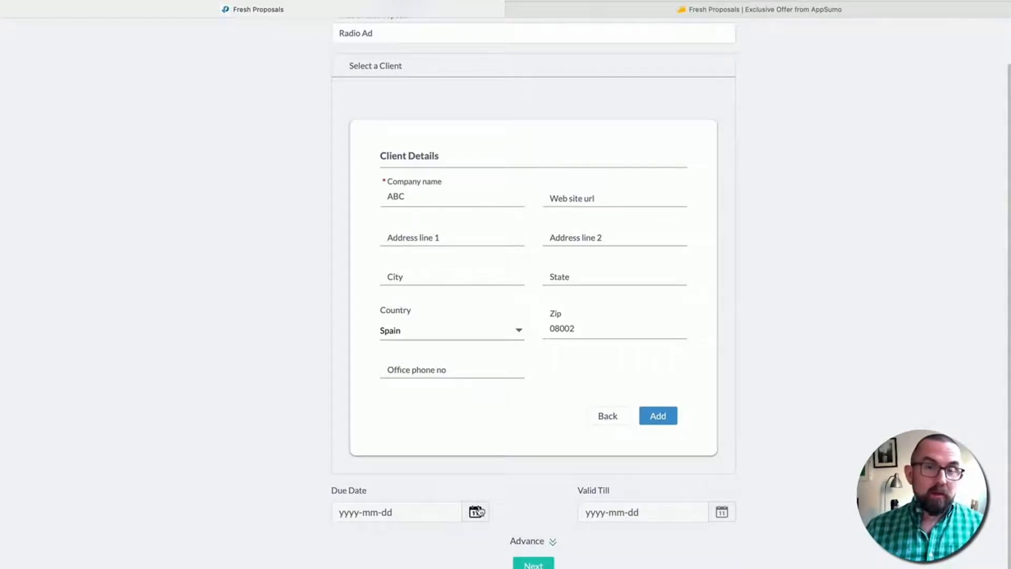
- Set the due date to 19 December 2020 and valid-till to 29 December 2020
click(476, 510)
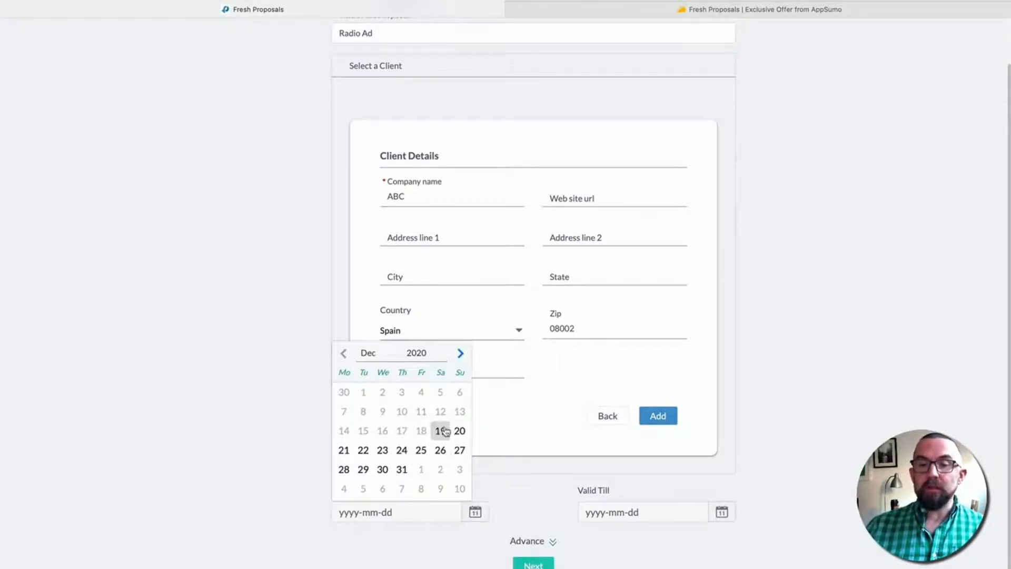
click(441, 430)
click(722, 511)
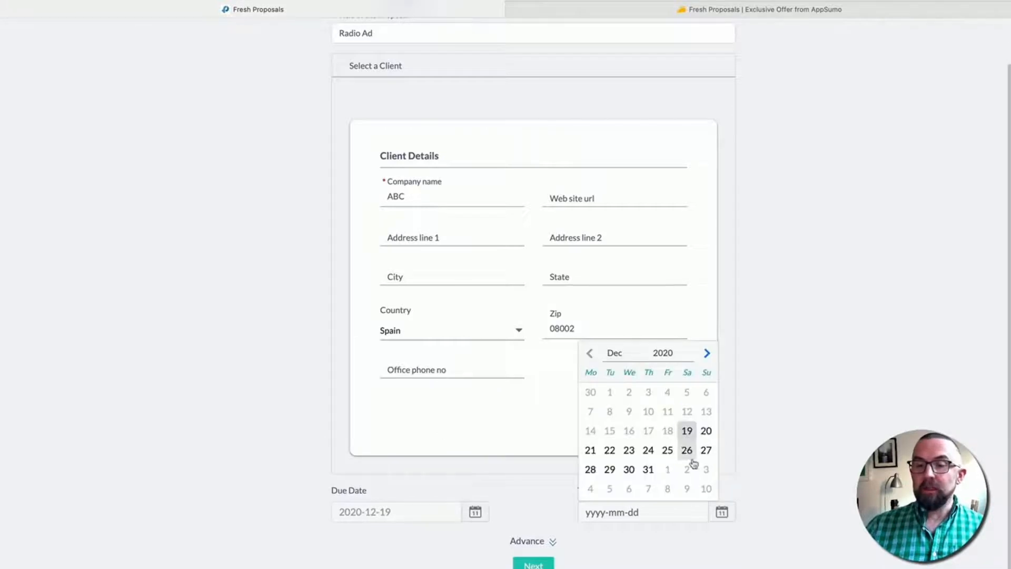
click(610, 470)
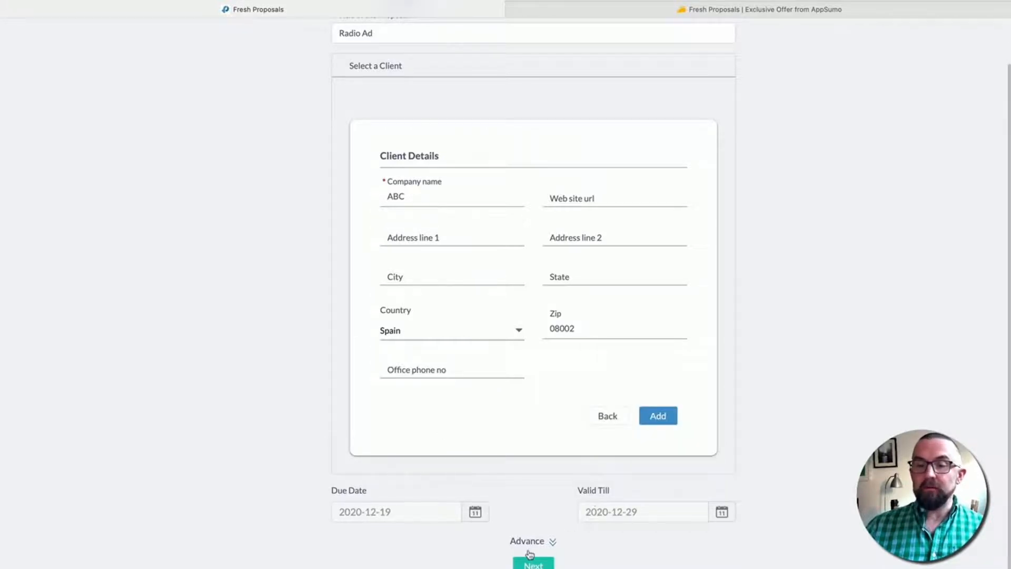
scroll(646, 422, up, 1)
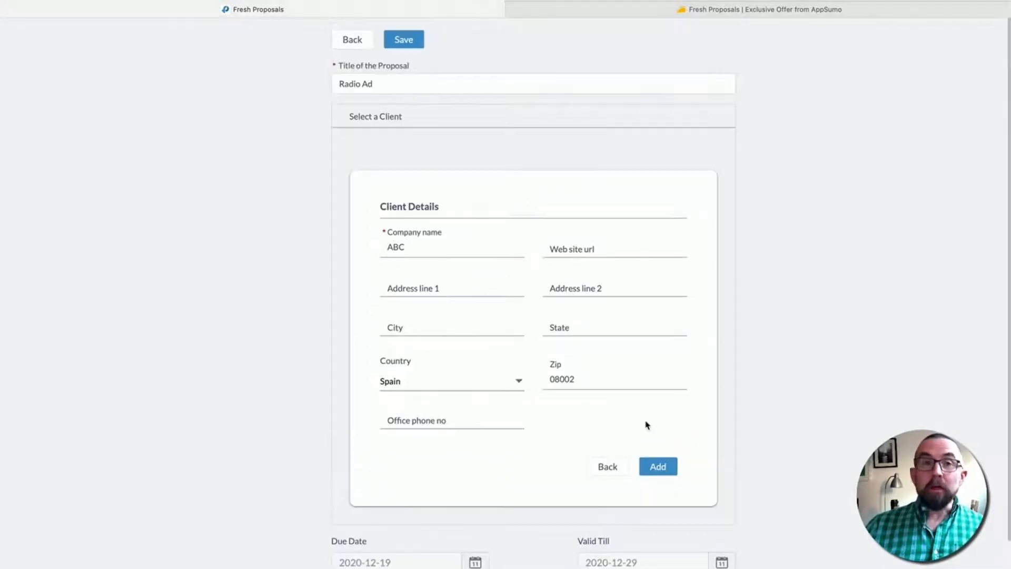
- Add ABC as a new client and enter the contact's first name, last name and e-mail
click(658, 467)
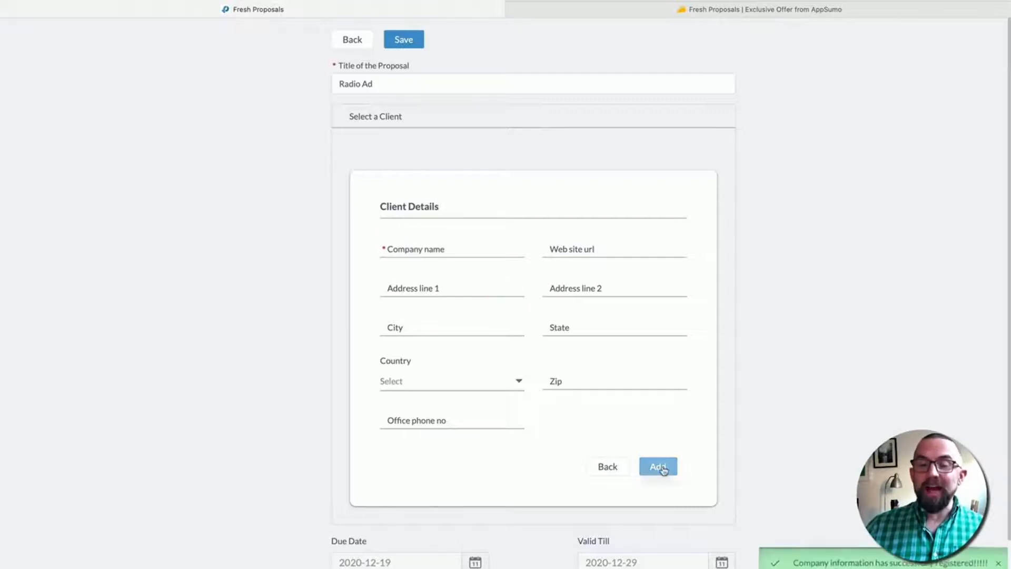
click(412, 247)
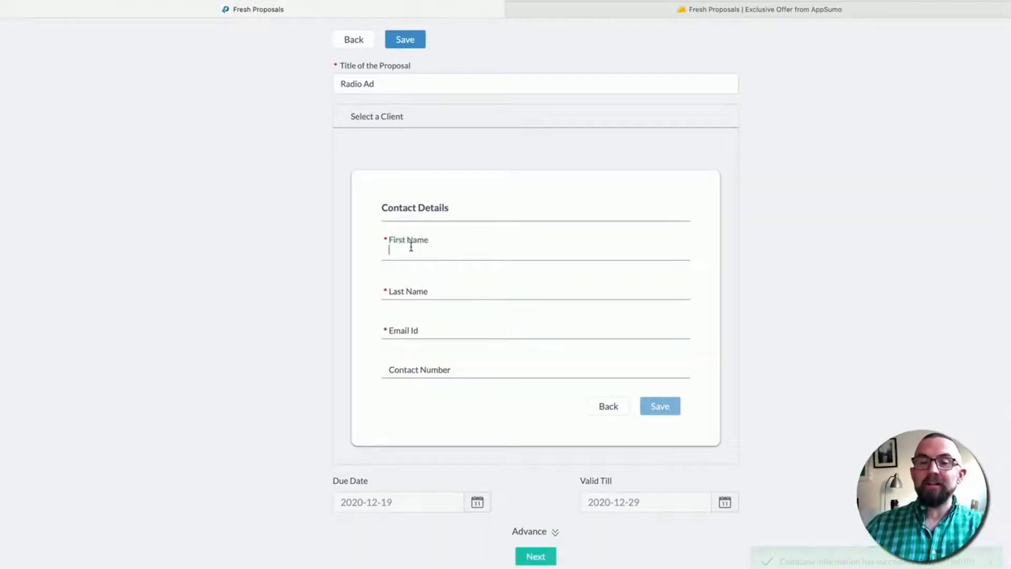
key(Tab)
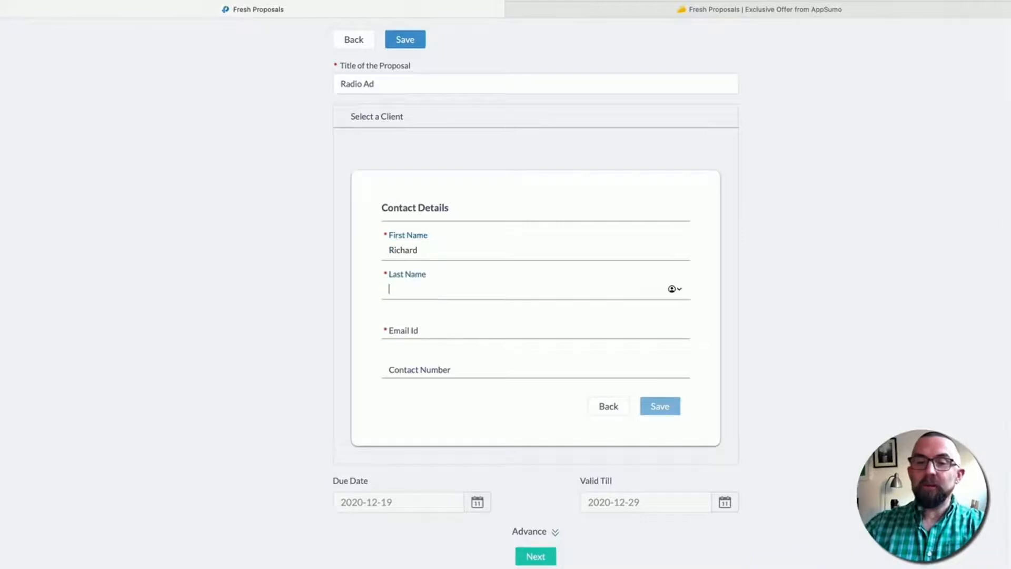
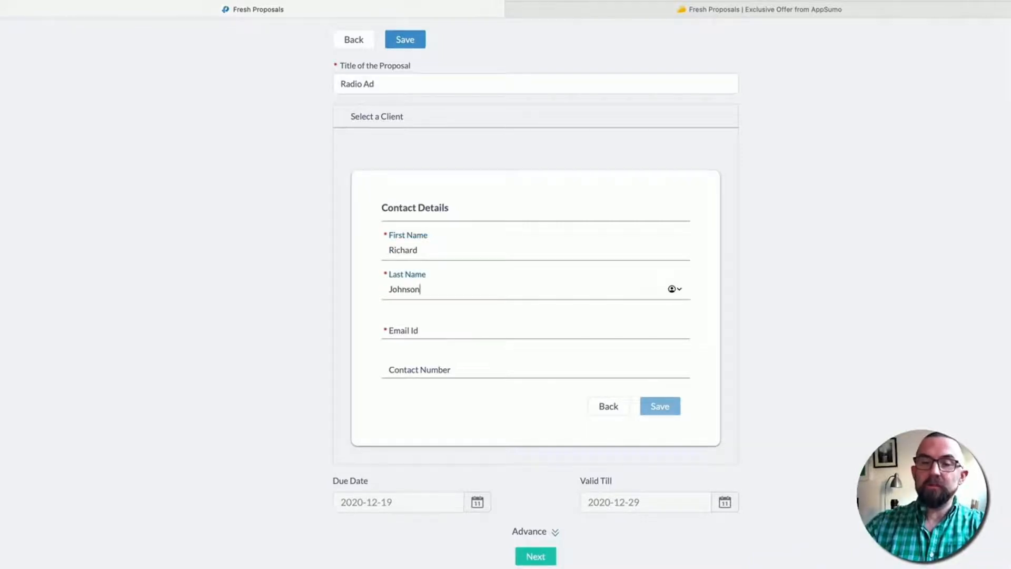
key(Tab)
text(richard)
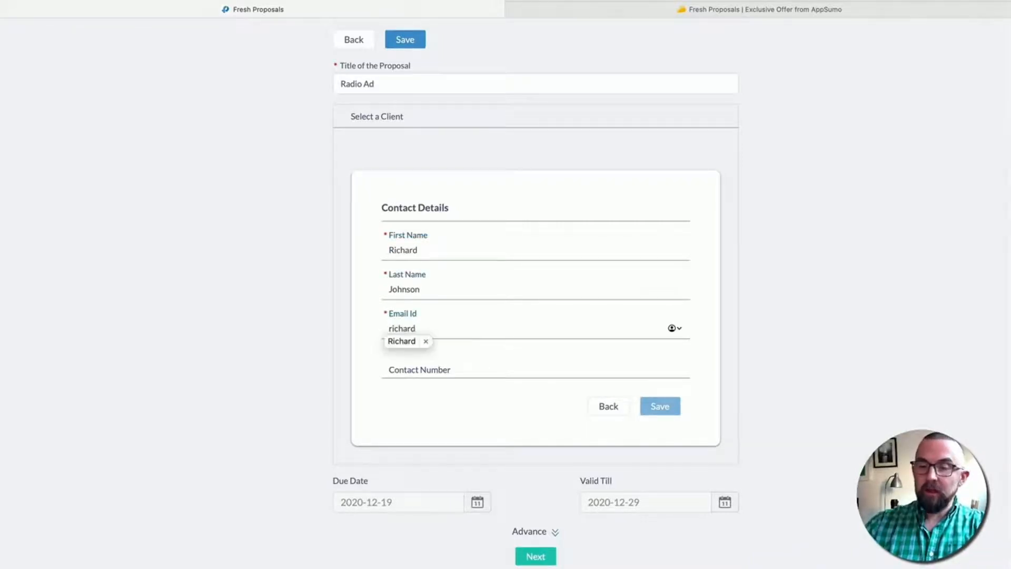
key(Escape)
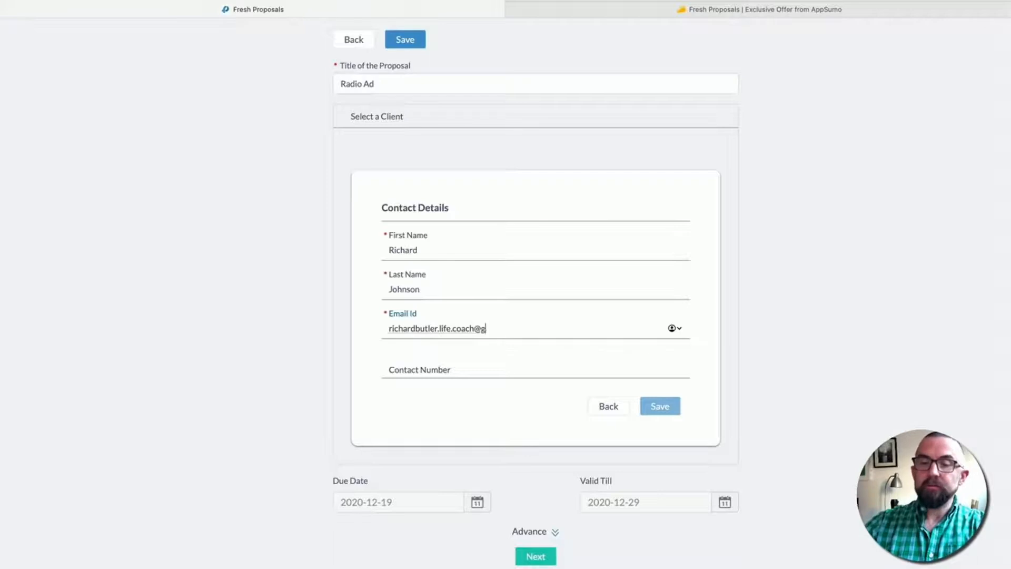
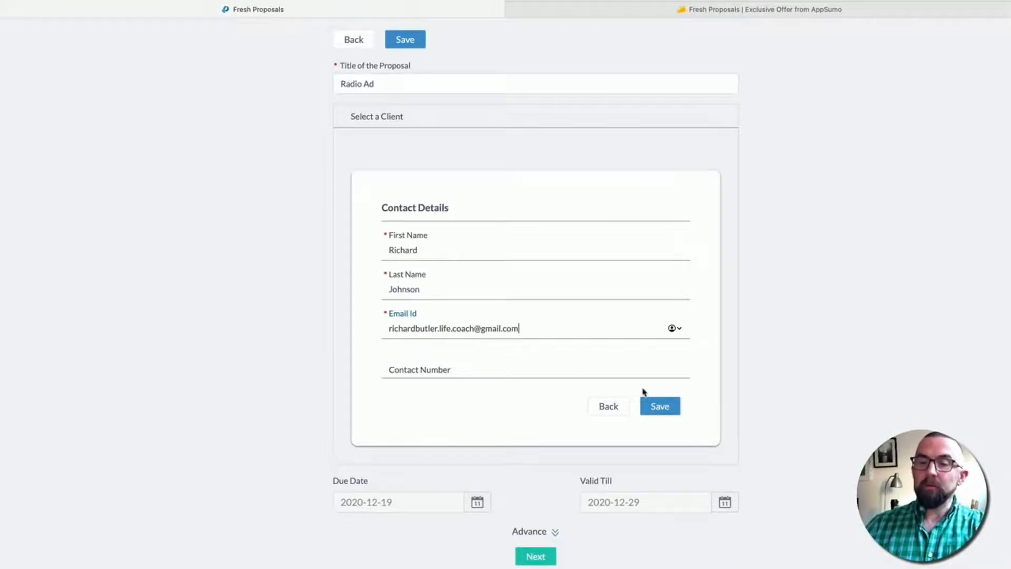
- Save the contact and select ABC with that contact as the proposal's client
click(656, 410)
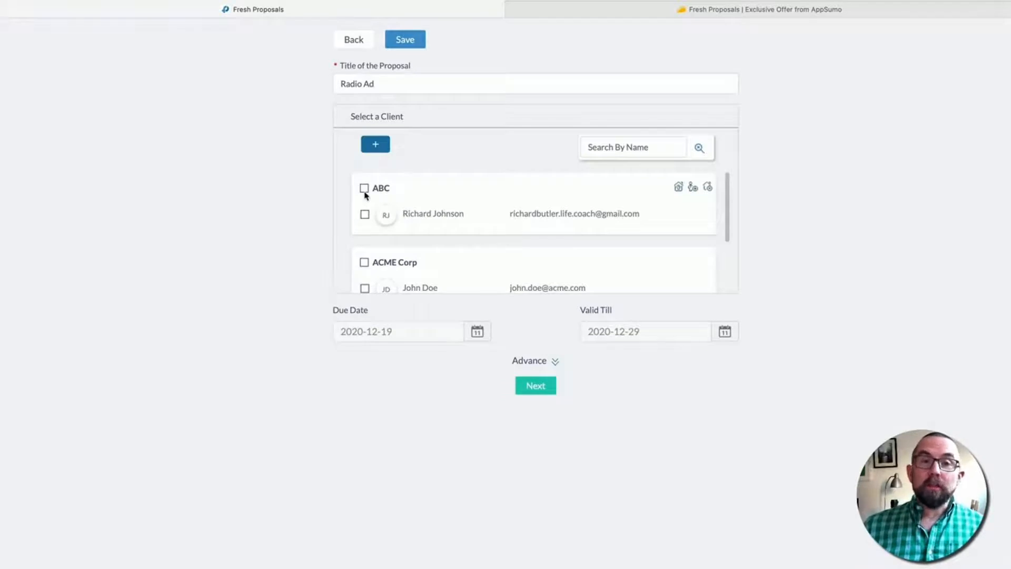
click(365, 215)
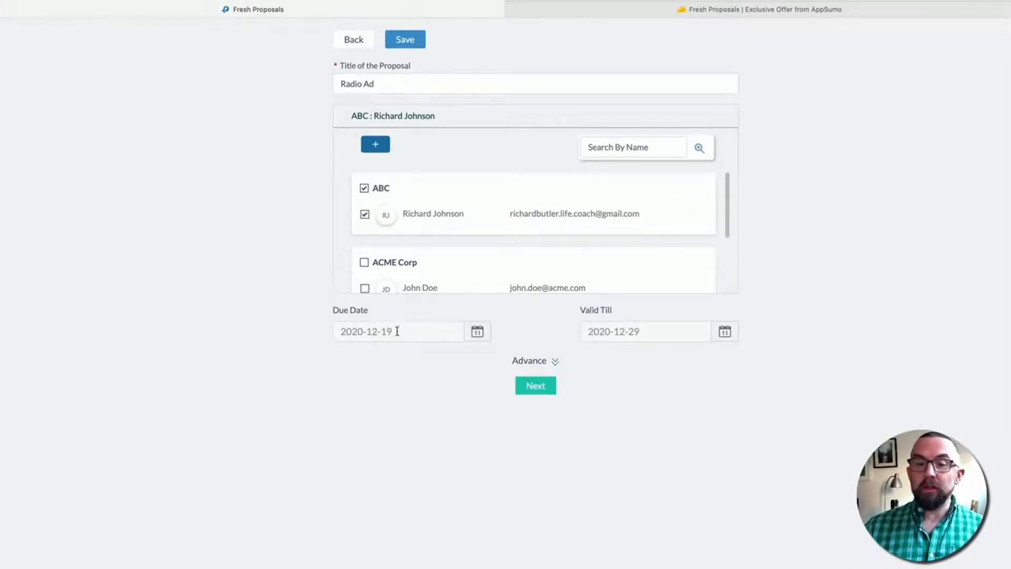
click(528, 385)
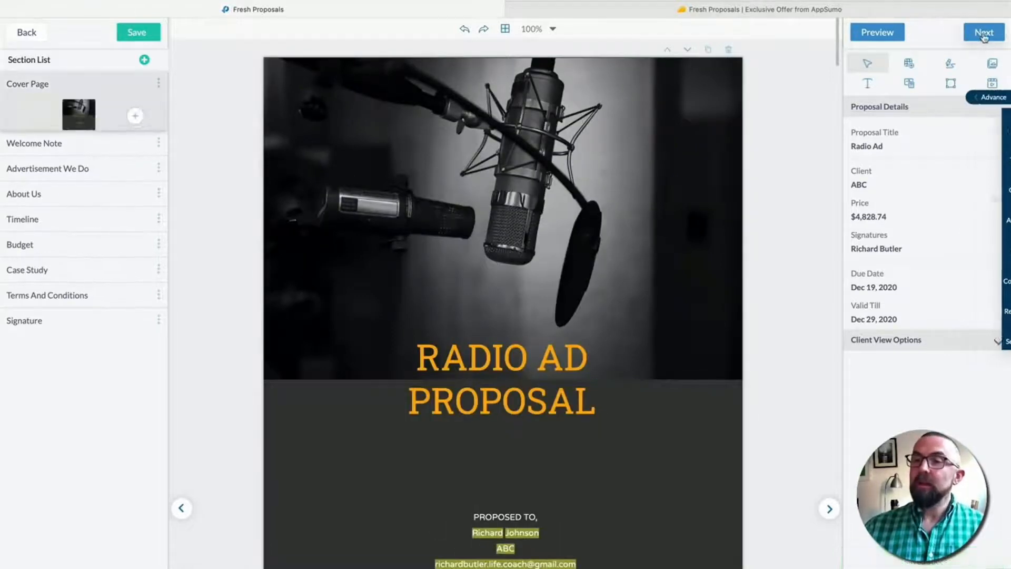
- Make the ABC contact the client signature's signee and save the proposal
click(984, 33)
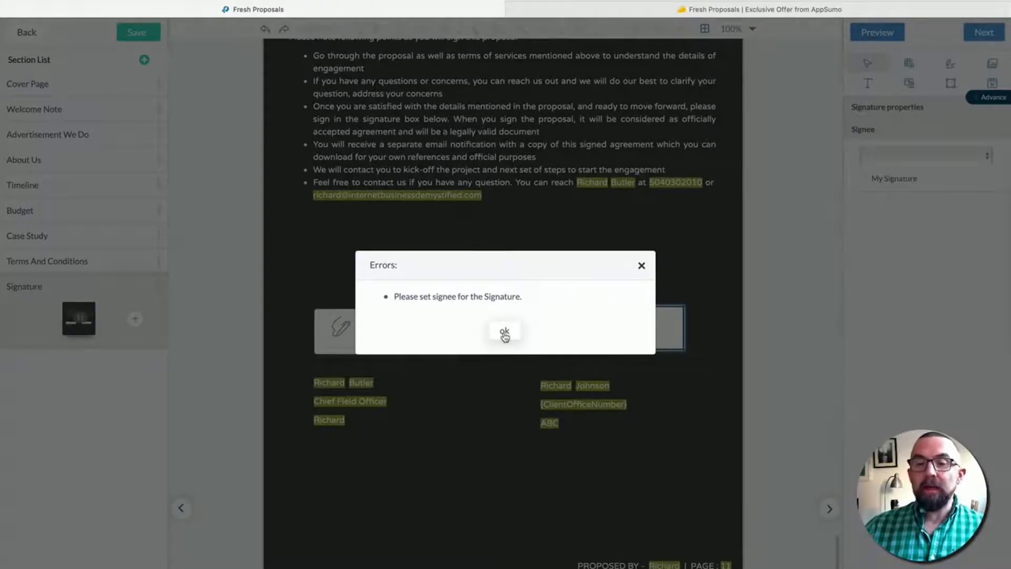
click(505, 333)
click(924, 153)
click(895, 166)
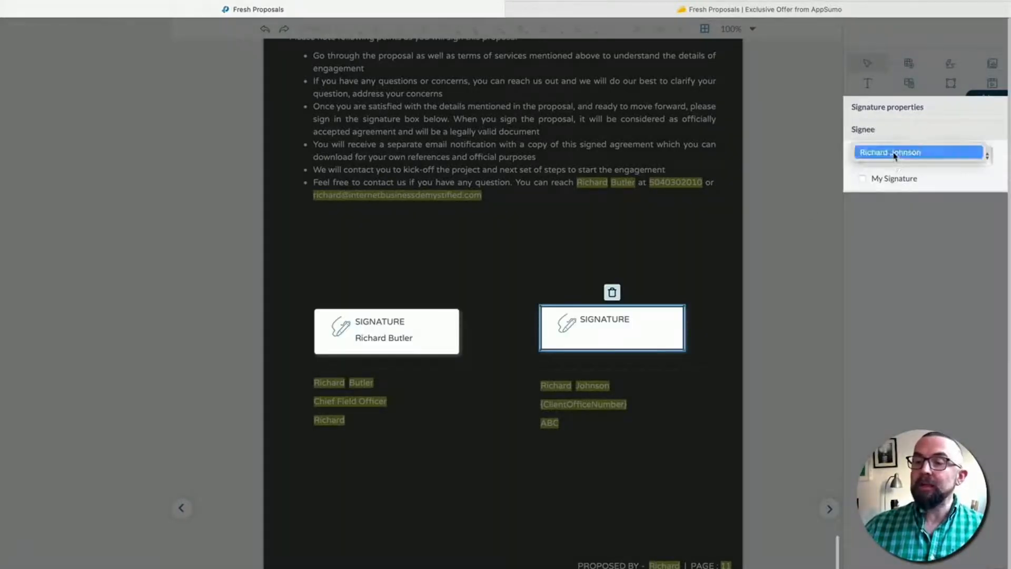
click(894, 153)
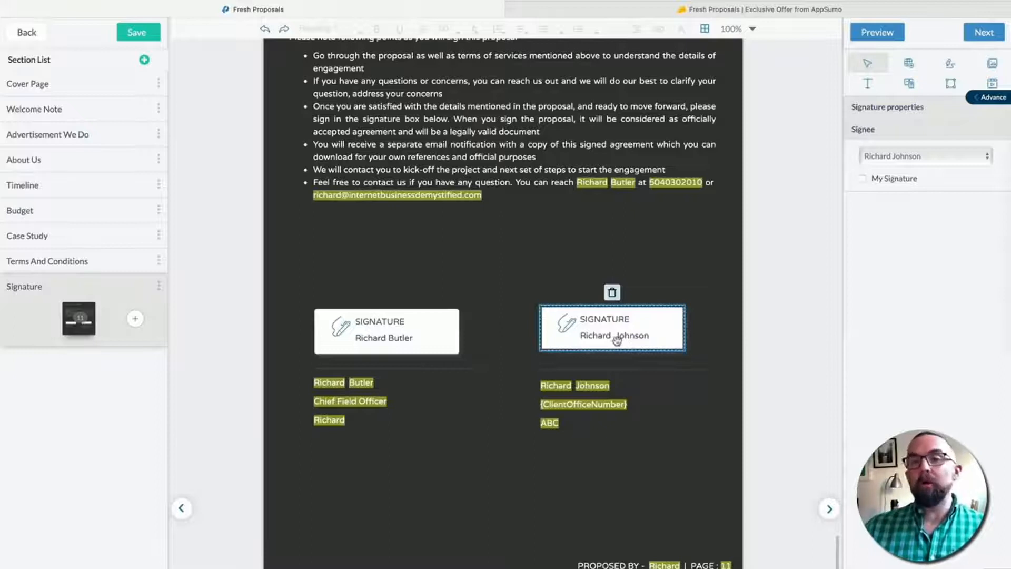
click(987, 32)
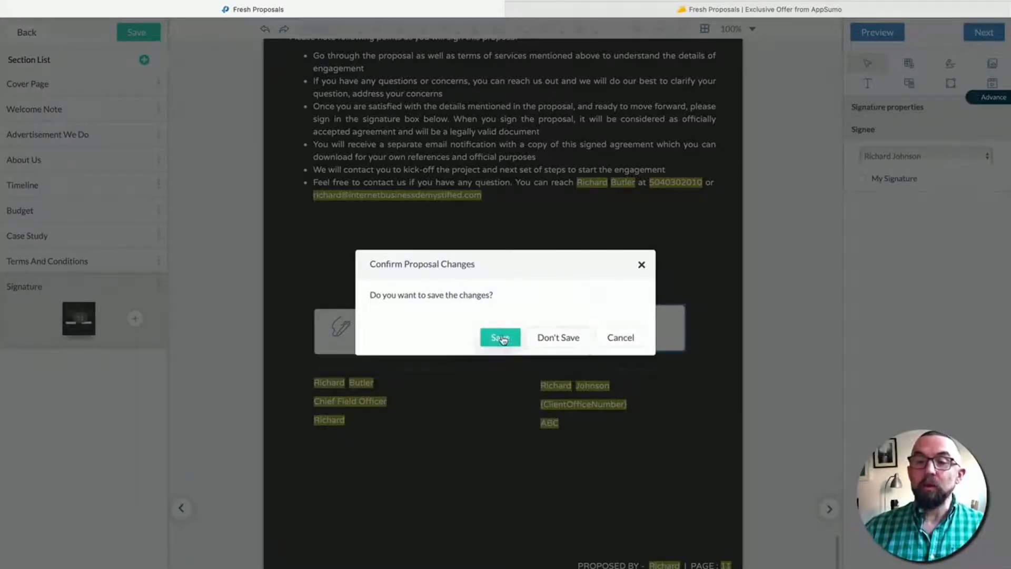
click(502, 338)
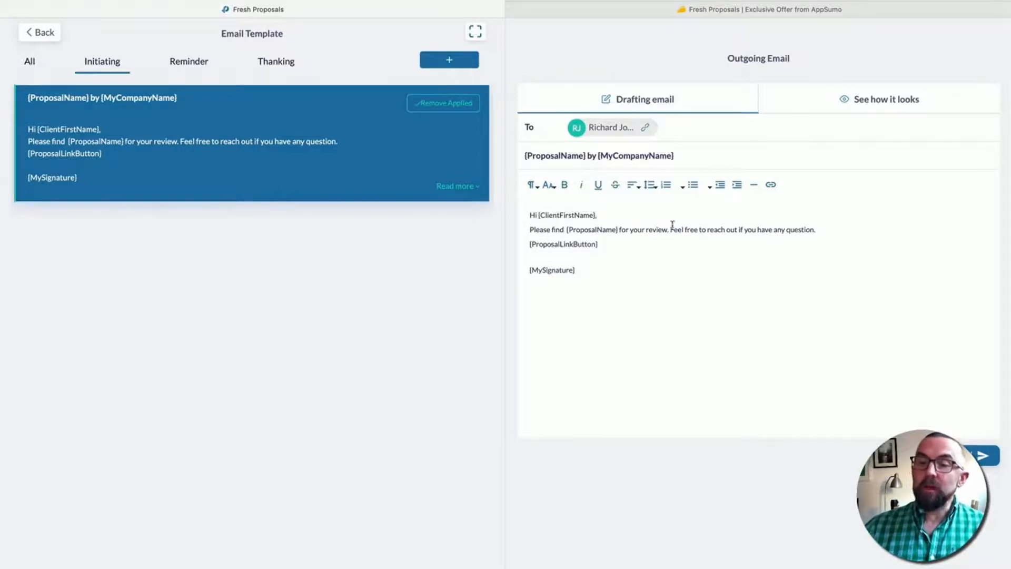
- Add 'You may comment directly in the proposal' after the second body line and send
click(825, 227)
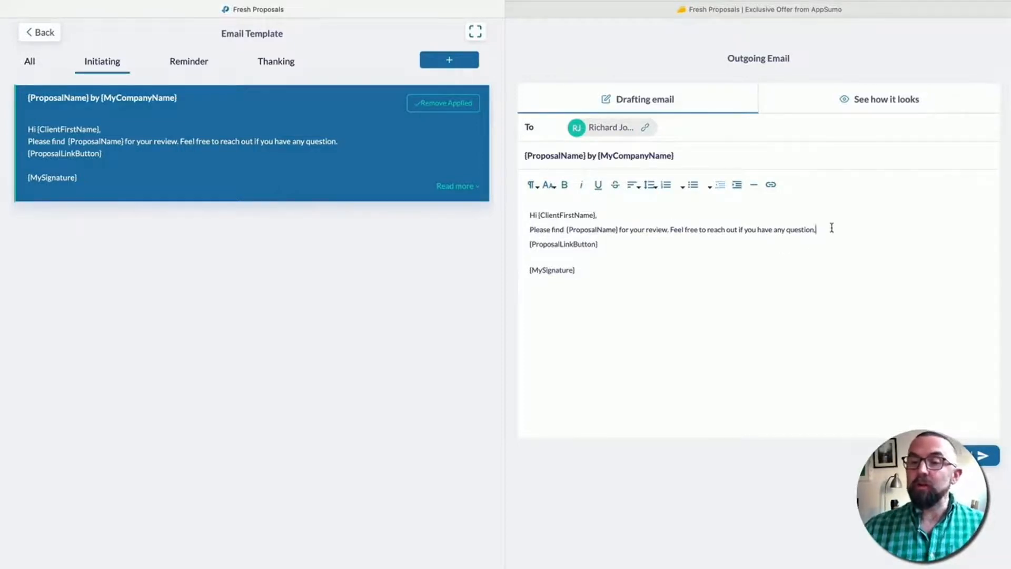
key(Return)
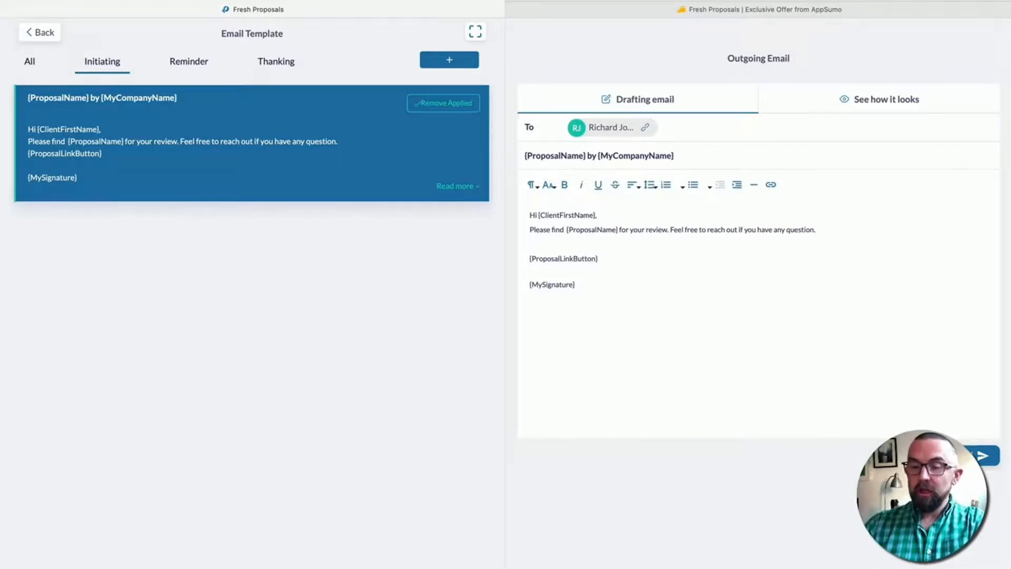
text(You may )
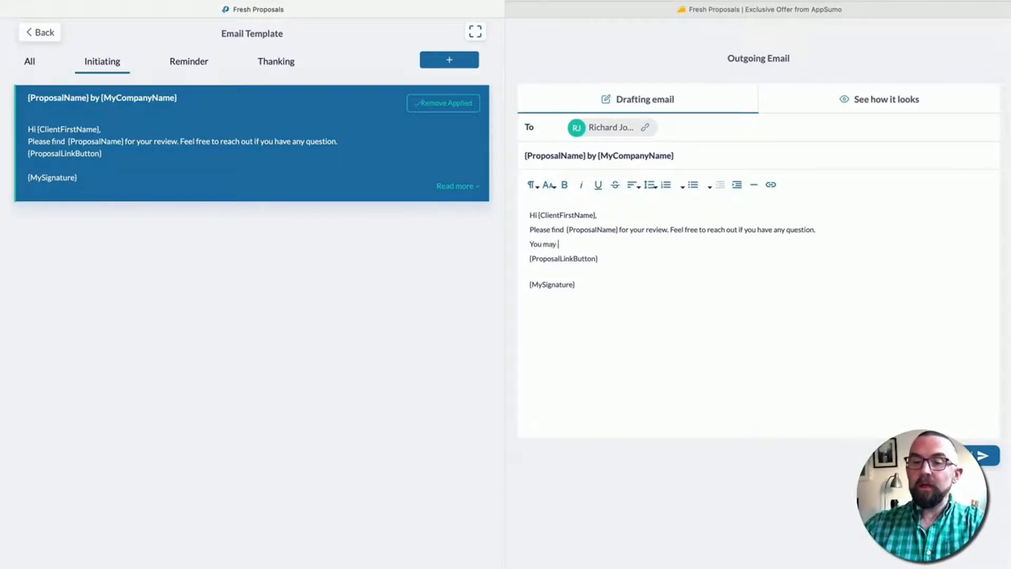
text(comment dire)
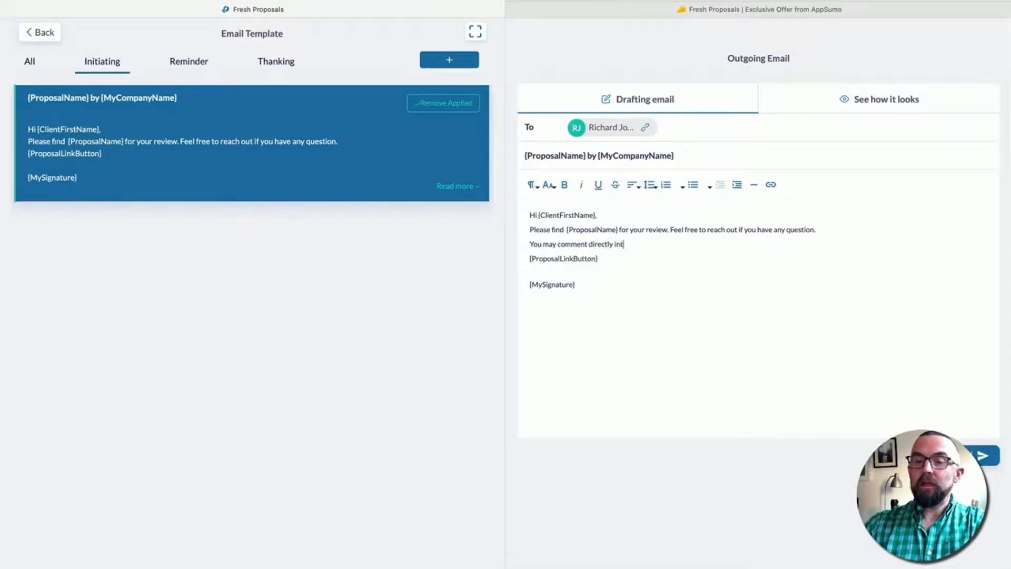
text(ctly in the proposal)
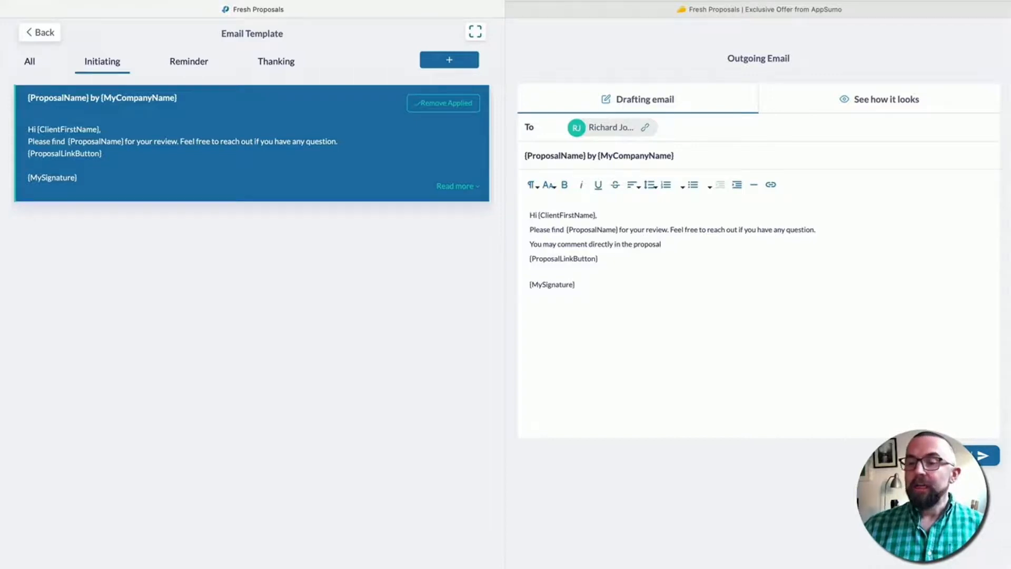
click(970, 456)
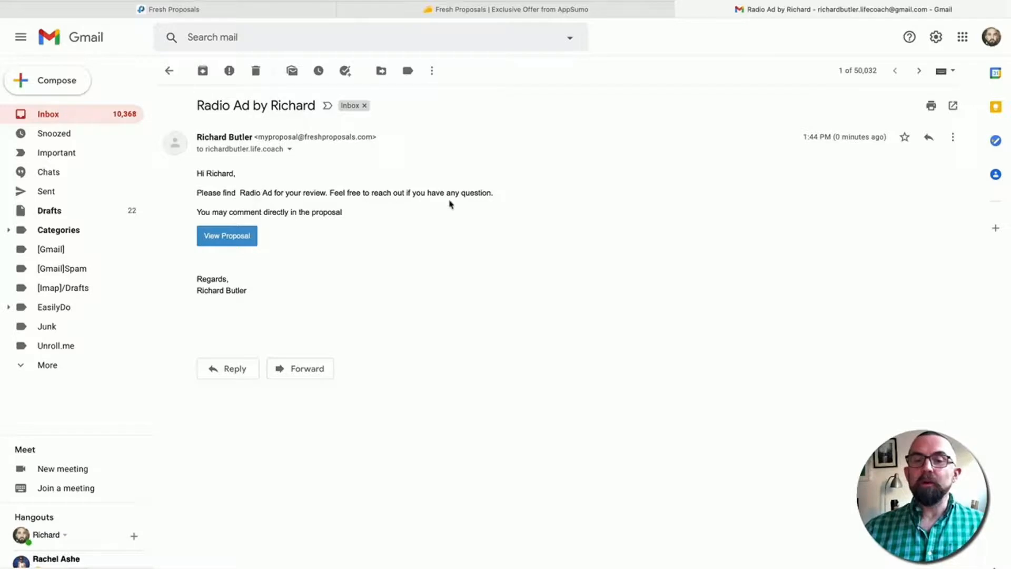
- Open the Radio Ad proposal from the email's View Proposal link
click(227, 236)
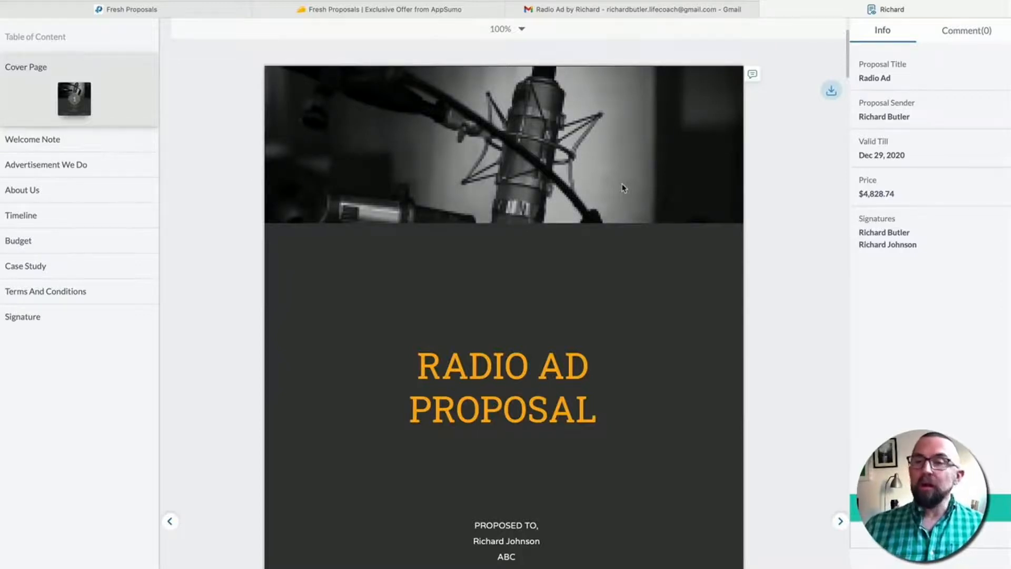
- As the client, comment 'no sure about the services you add' and 'time lines need to be improved'
scroll(700, 285, down, 20)
scroll(661, 316, up, 6)
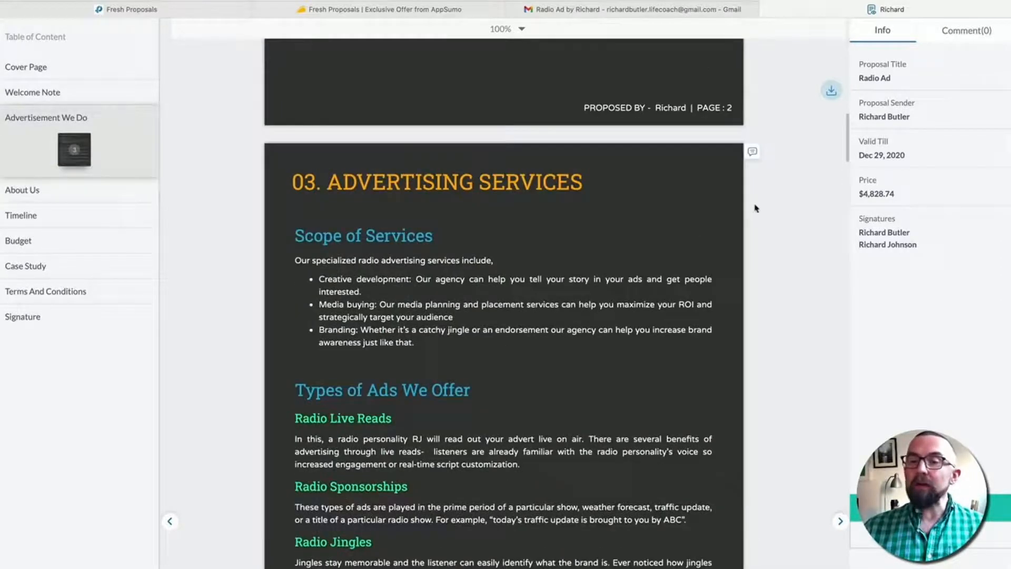
click(754, 151)
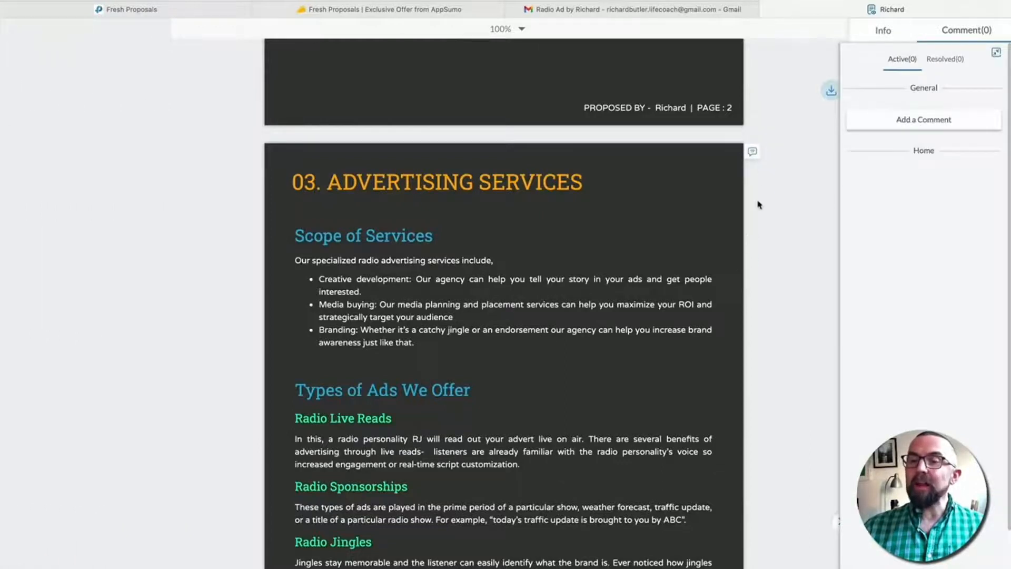
click(901, 122)
click(910, 166)
text(no sure about the services you add)
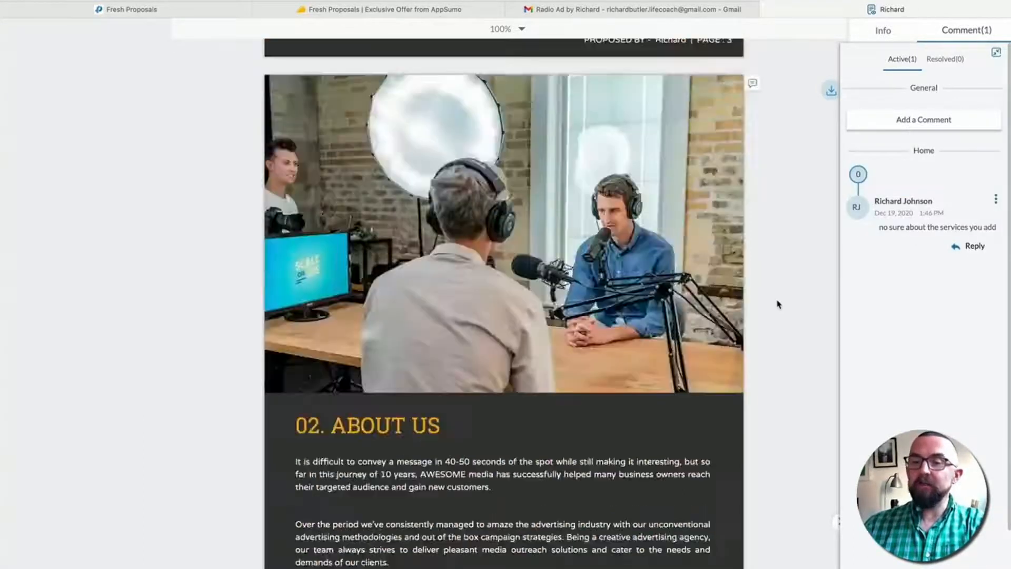
click(919, 120)
text(time lines need to be improved)
key(Return)
- Switch to the Info panel and start rejecting the proposal
scroll(775, 287, down, 15)
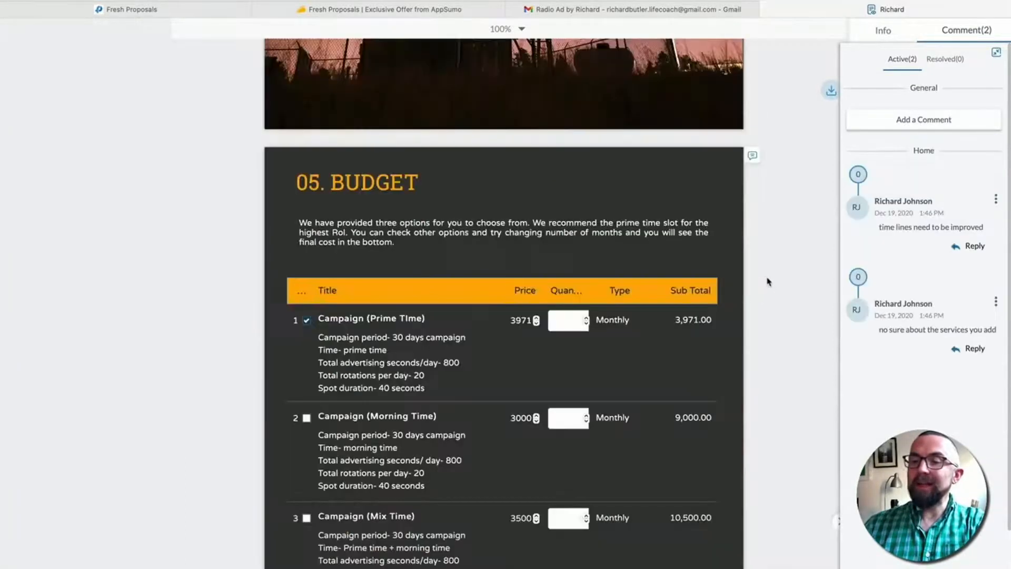
scroll(781, 281, down, 20)
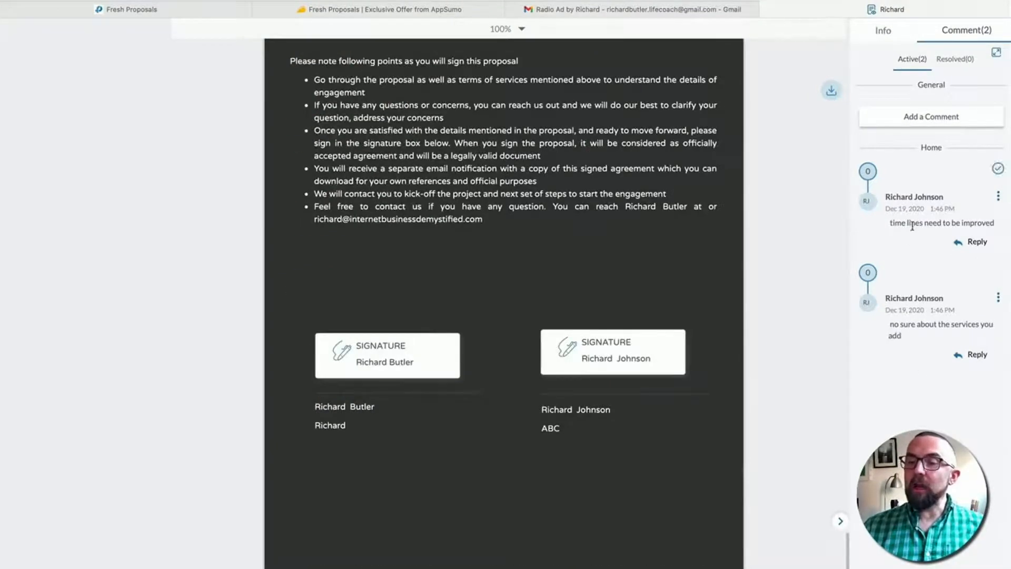
click(884, 30)
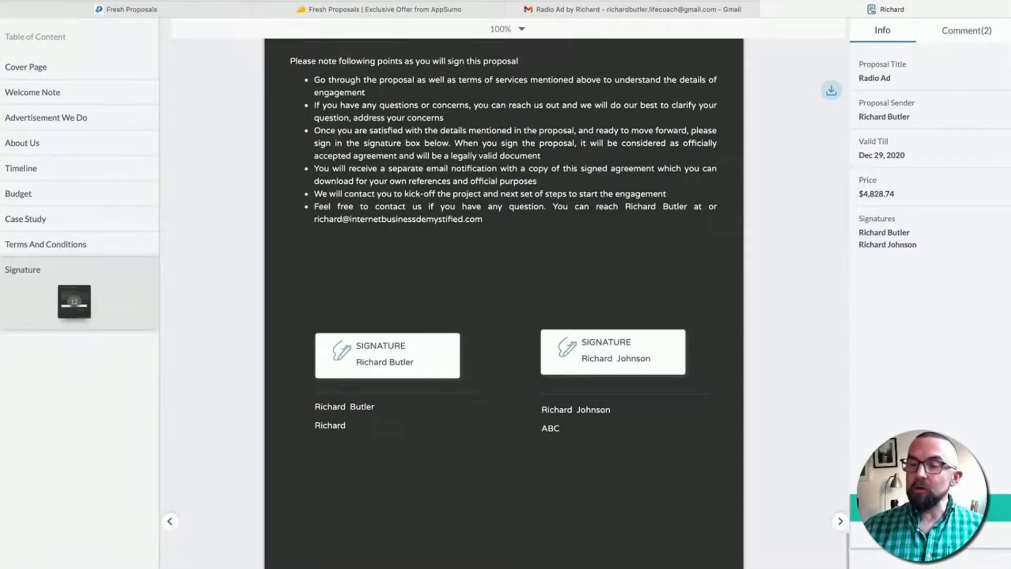
click(930, 536)
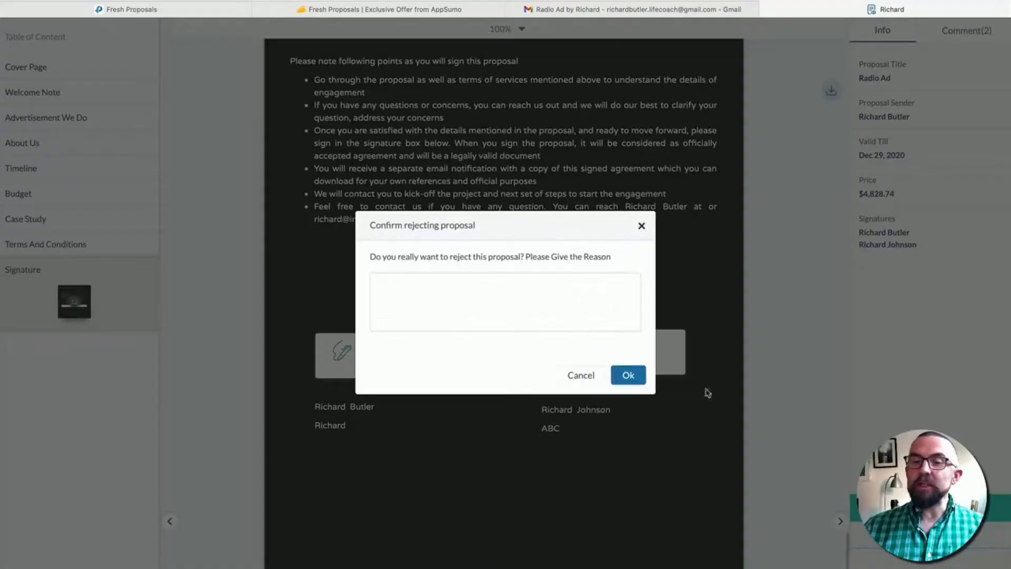
- Reject the proposal with the reason 'rejected need more inf' and return to the sender's analytics
click(529, 305)
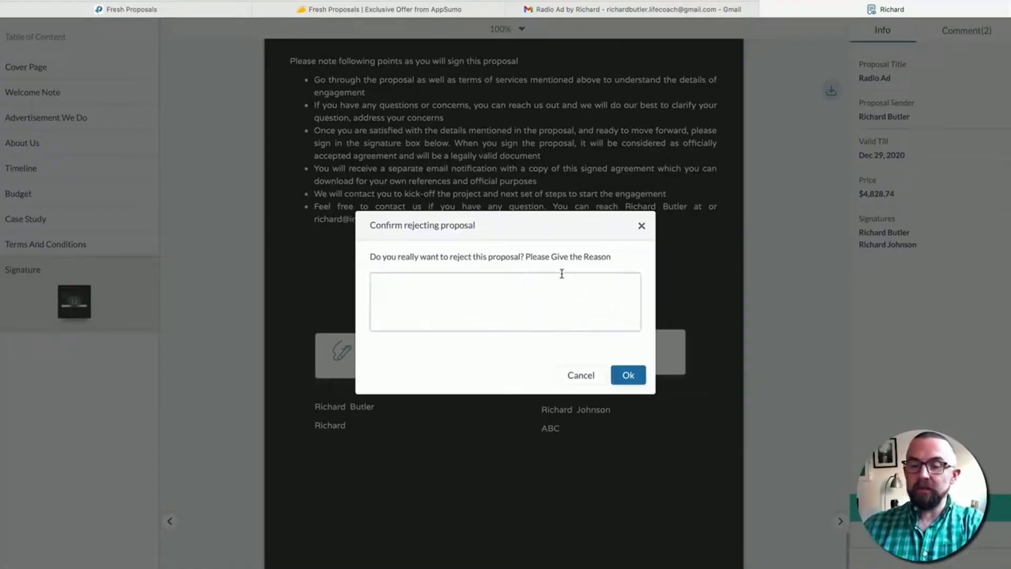
text(rejected need more info)
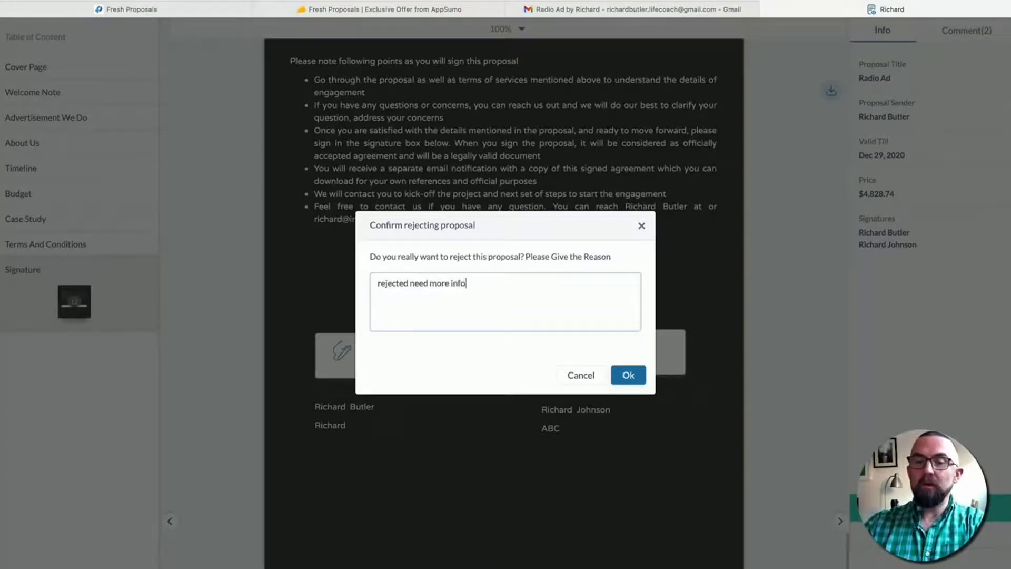
click(632, 377)
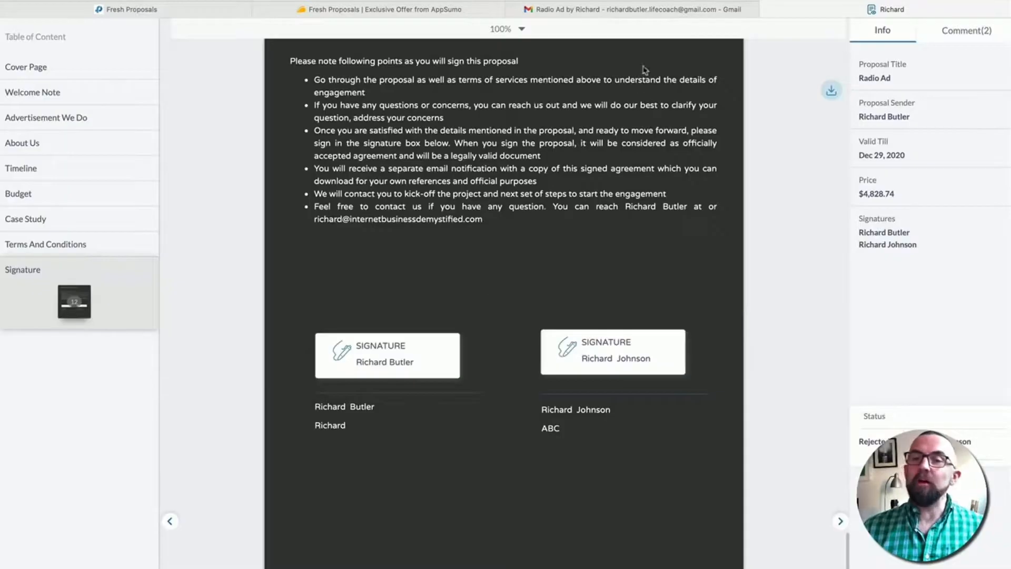
click(239, 14)
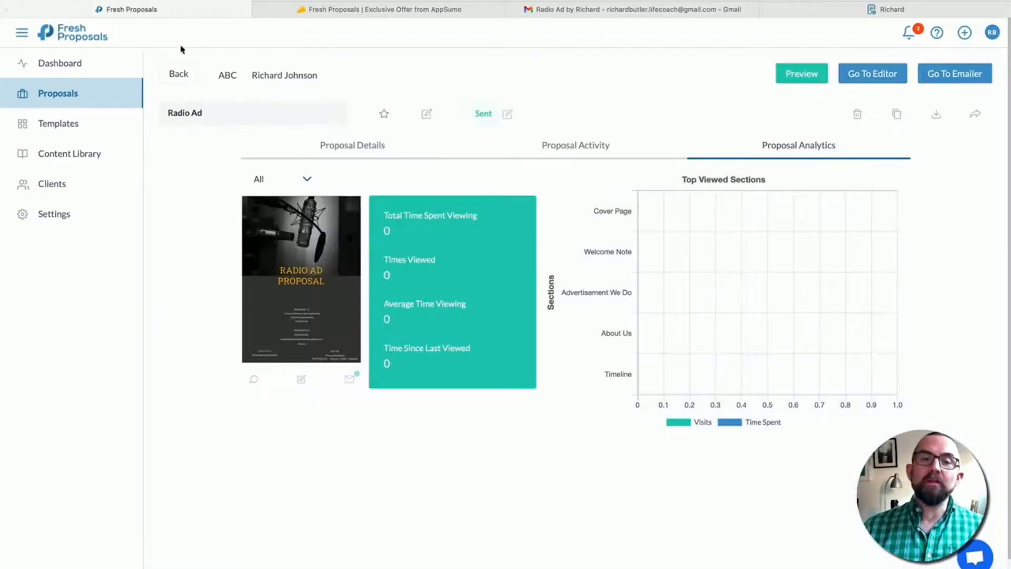
- Reload Radio Ad's analytics to show the Rejected status and time spent per section
key(ctrl+r)
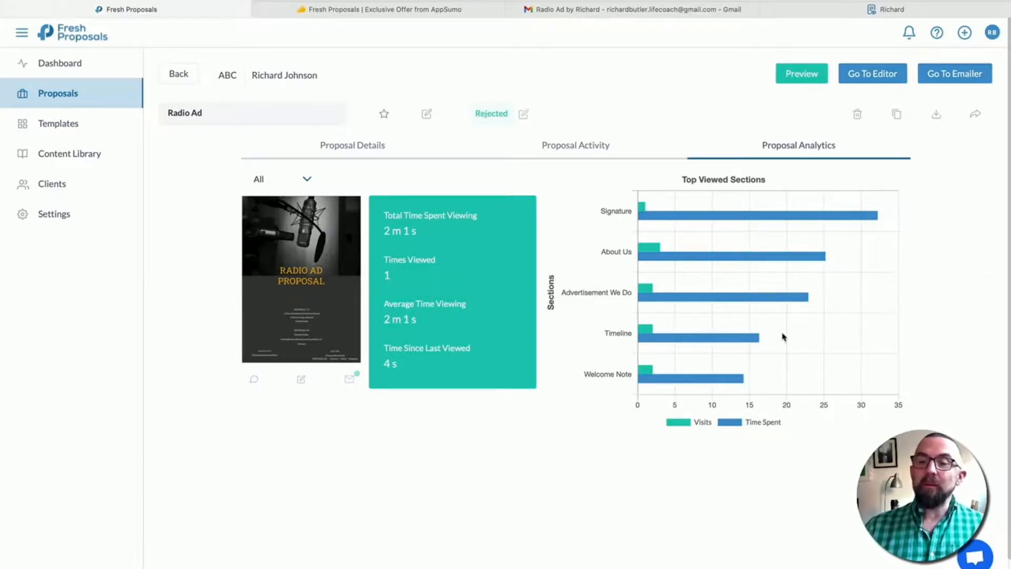
scroll(732, 342, down, 1)
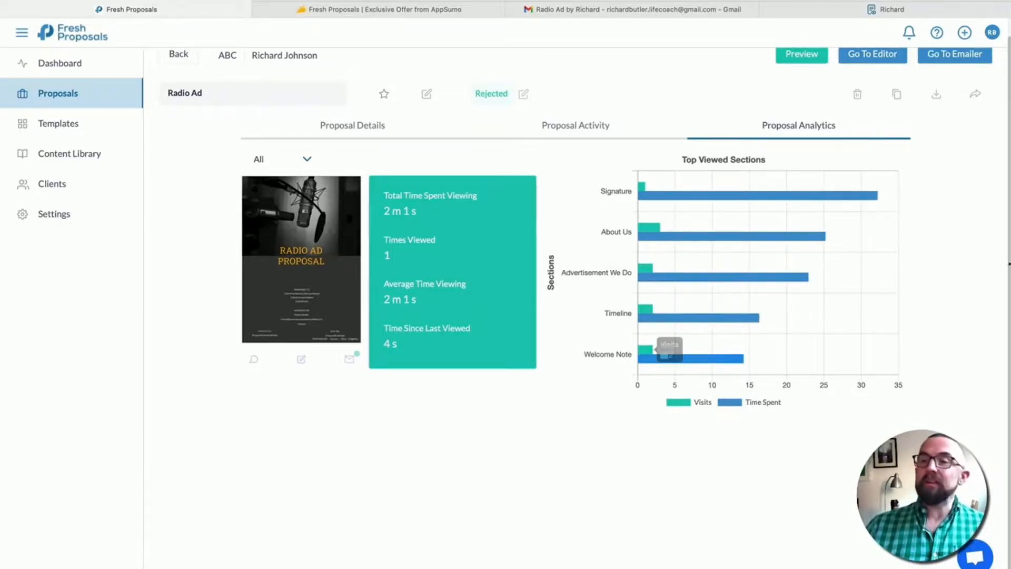
click(850, 9)
- Open Radio Ad's Proposal Activity log listing the rejection and both client comments
scroll(595, 237, up, 15)
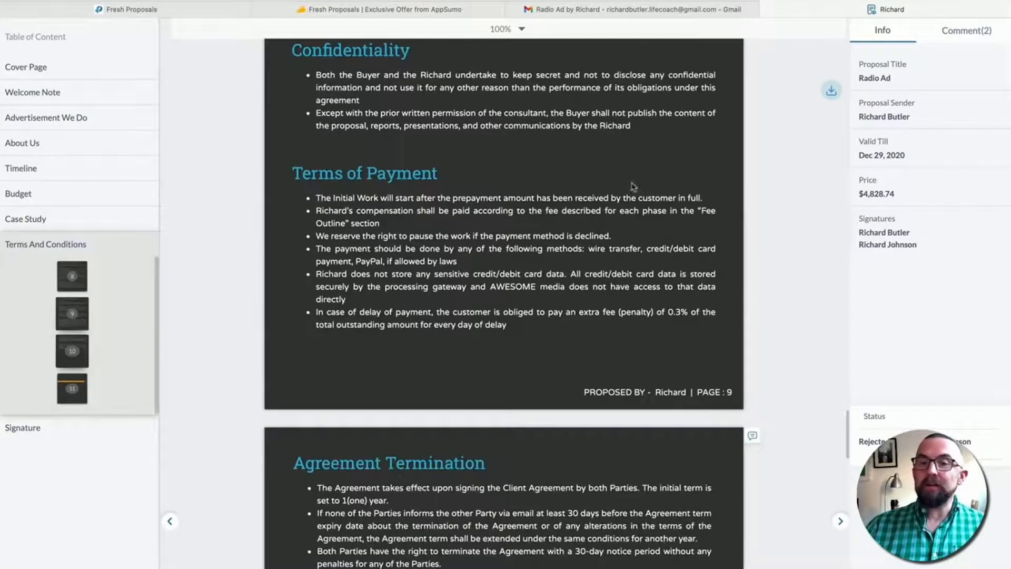
scroll(502, 173, up, 1)
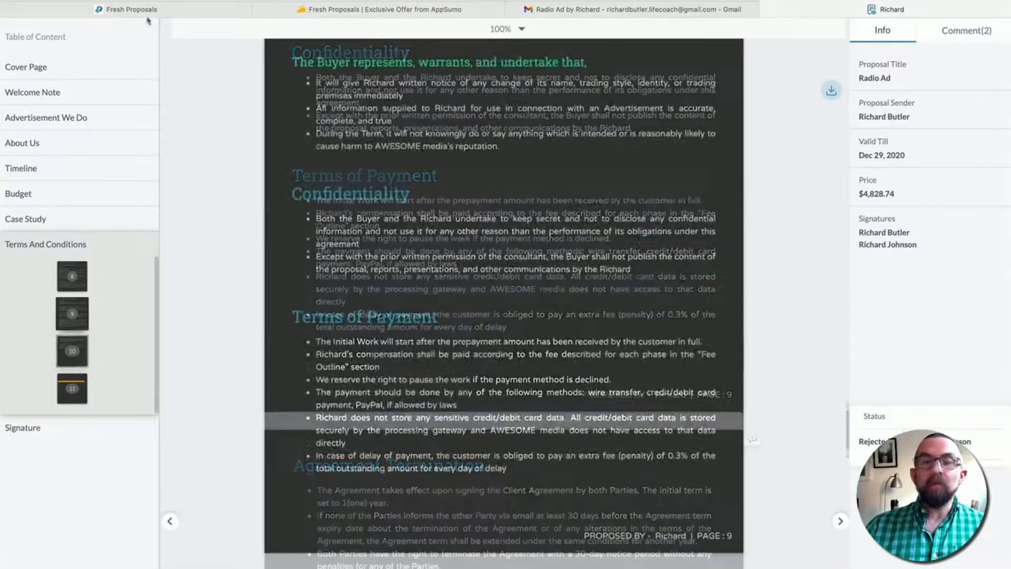
click(156, 10)
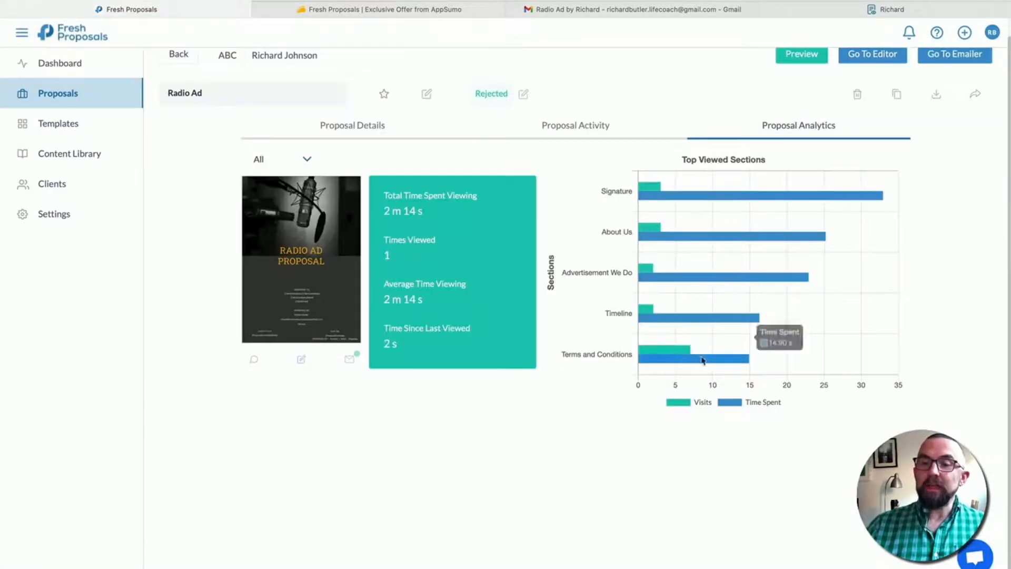
mouse_move(652, 359)
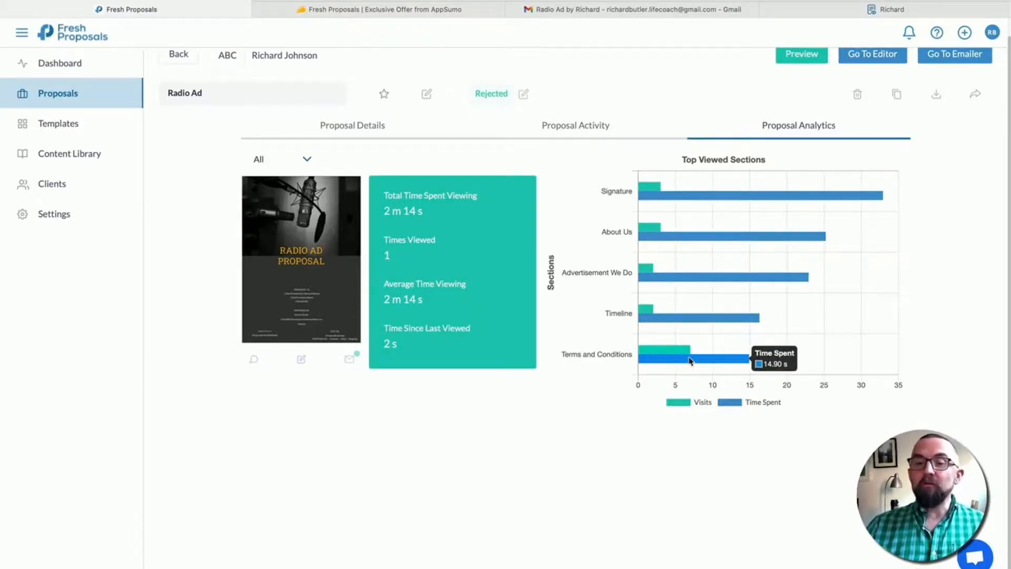
click(594, 133)
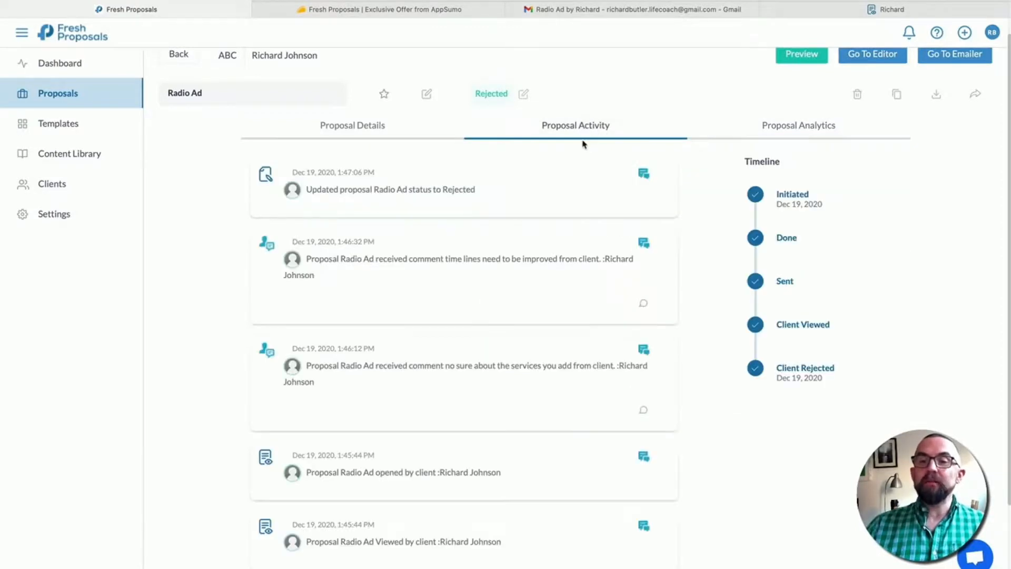
- Show Proposal Details: ID R-41, due and valid-till dates, $4,828.74 value and both parties
scroll(524, 151, down, 1)
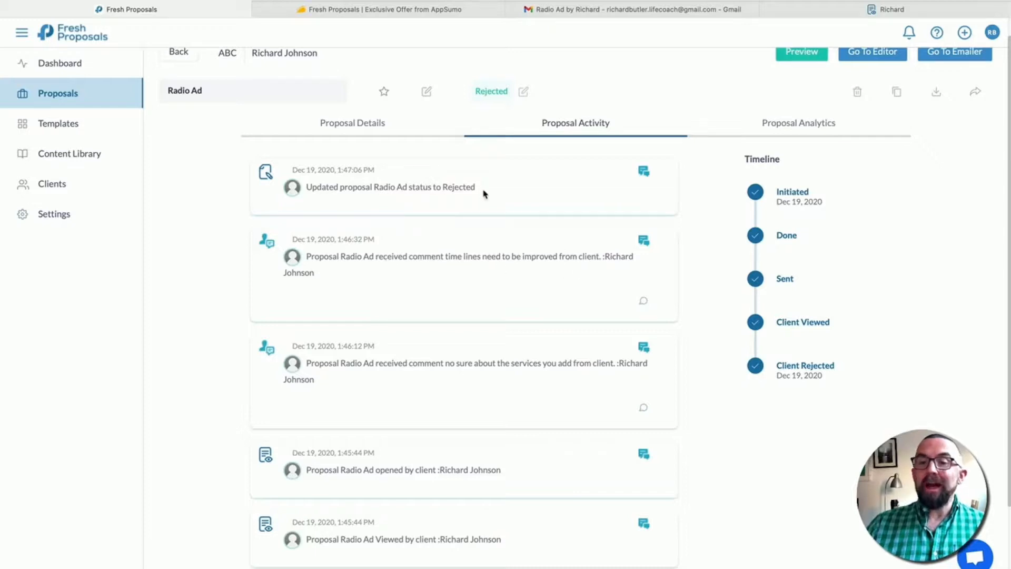
click(361, 126)
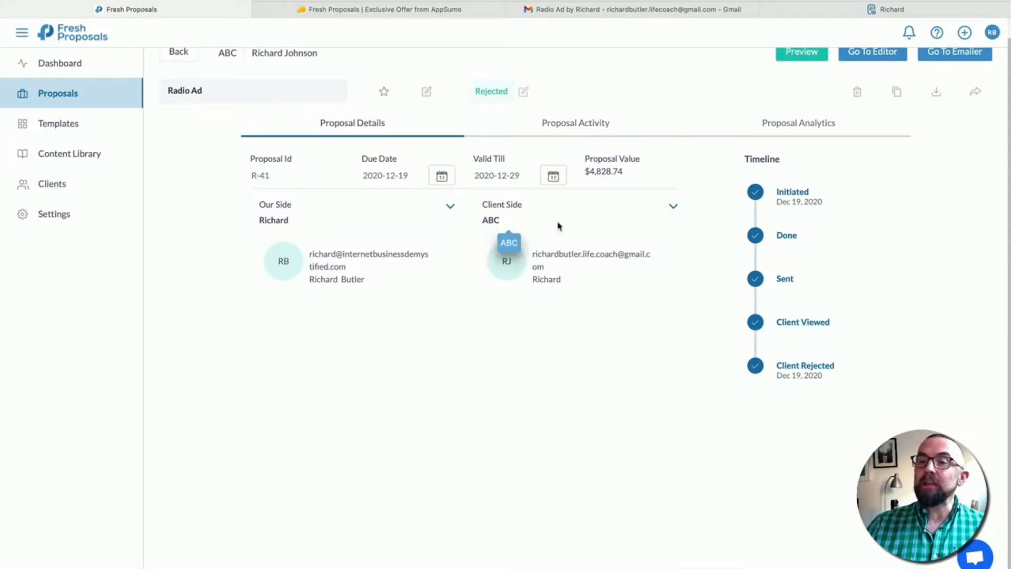
scroll(690, 257, up, 1)
- Apply the Reminder Email template to Radio Ad's outgoing email, then return to the client's view
click(839, 78)
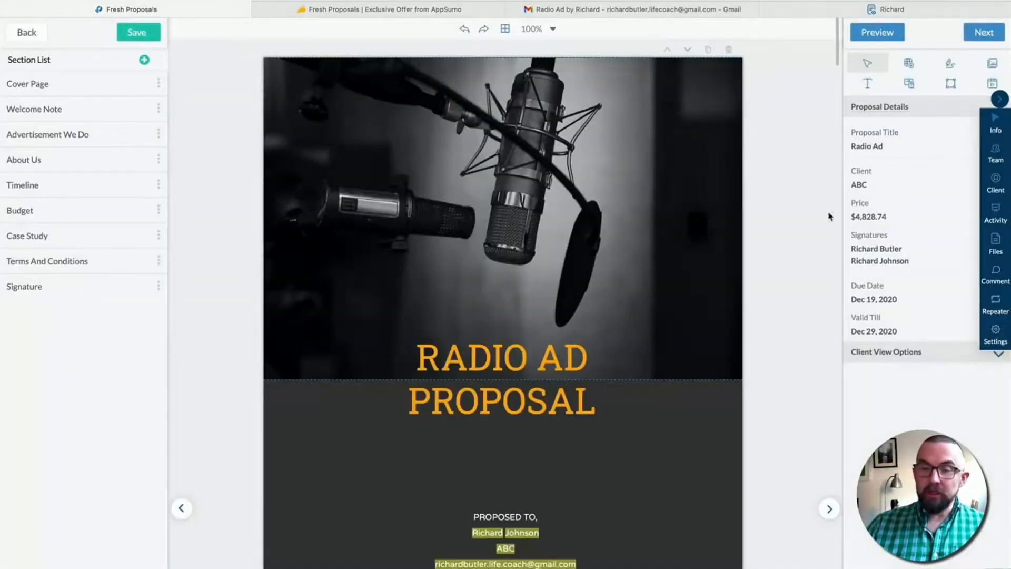
click(980, 34)
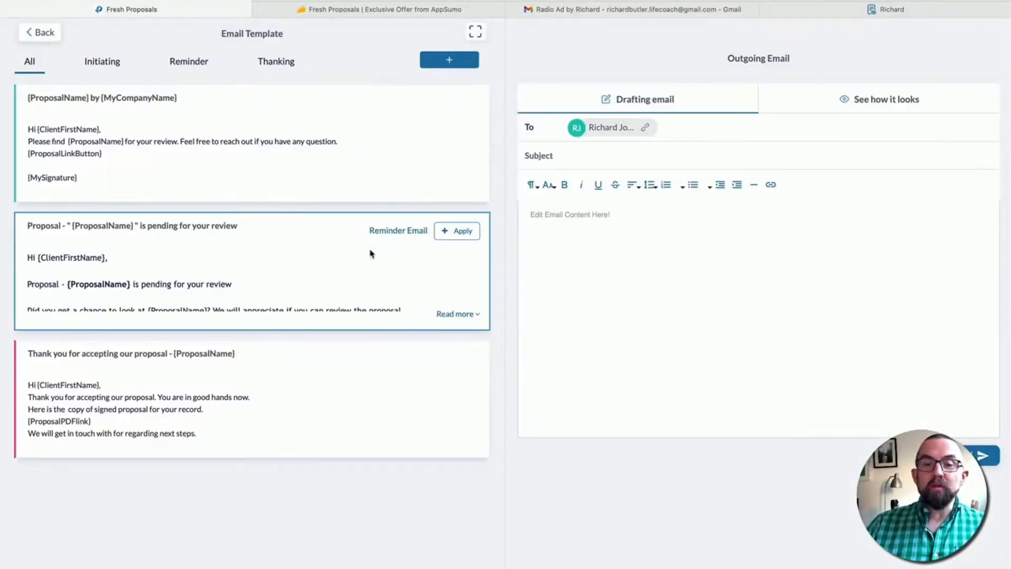
click(272, 257)
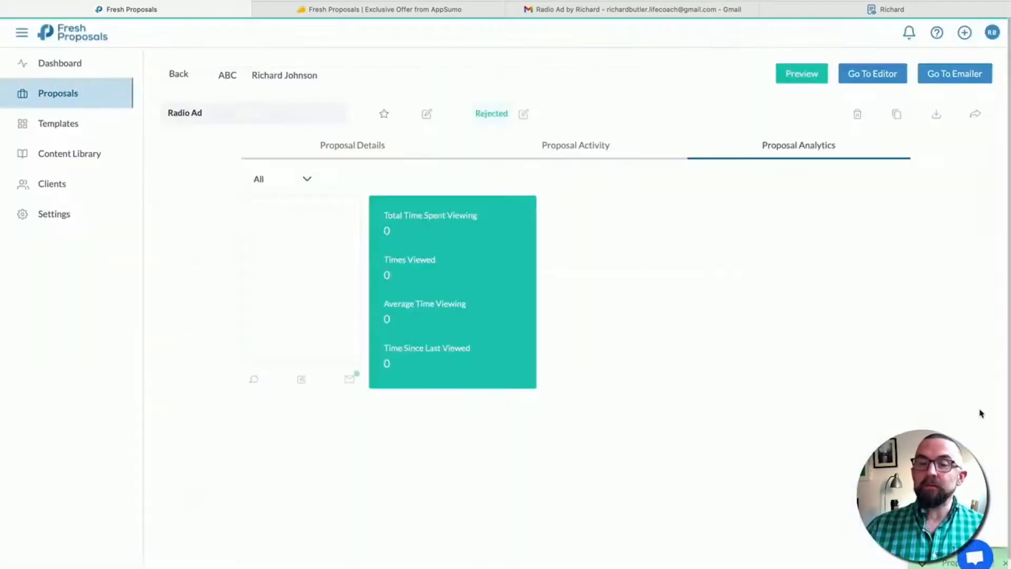
click(881, 10)
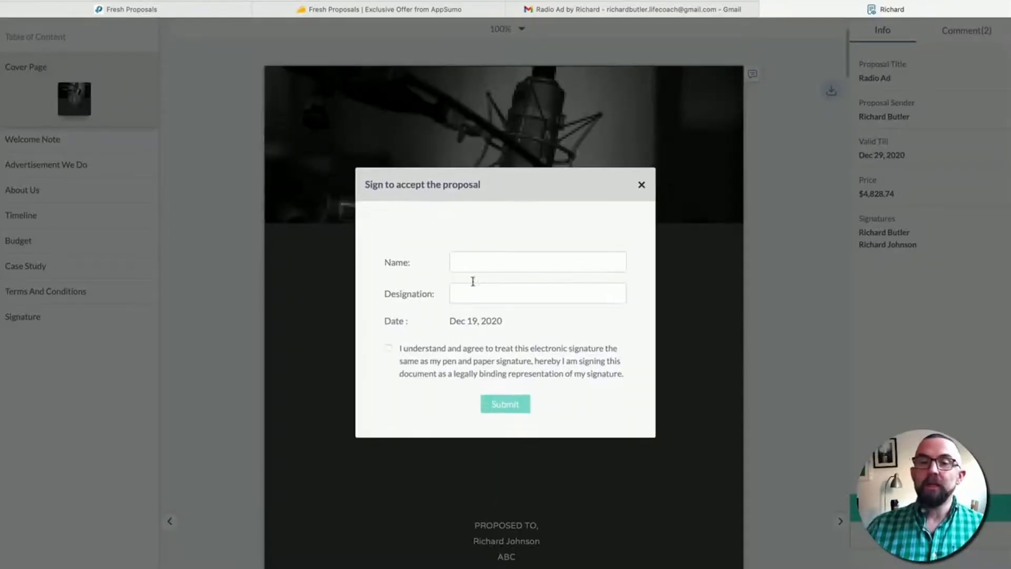
- Accept the Radio Ad proposal, entering the signer's full name and the designation CEO
click(487, 268)
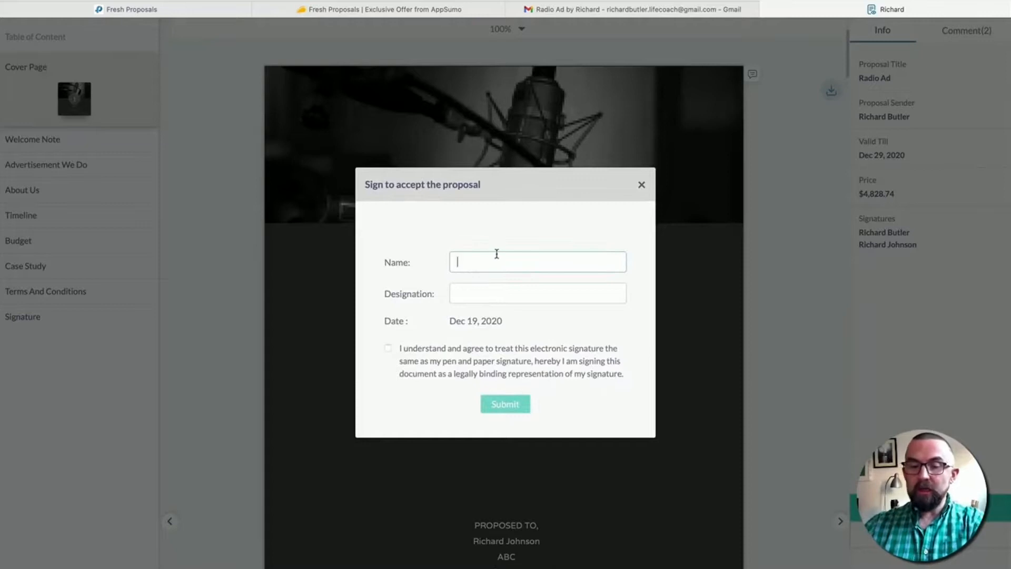
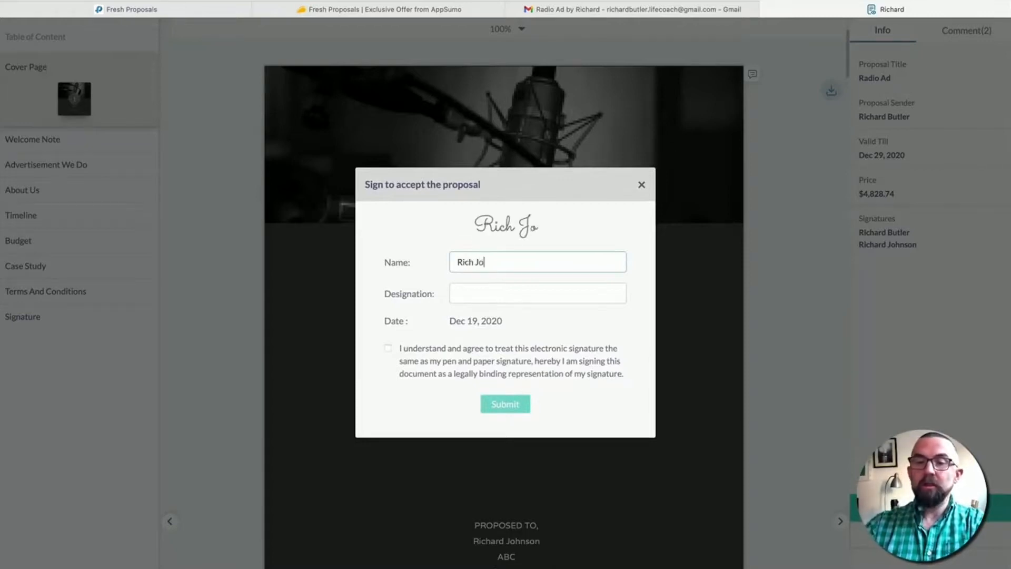
click(494, 295)
text(CEO)
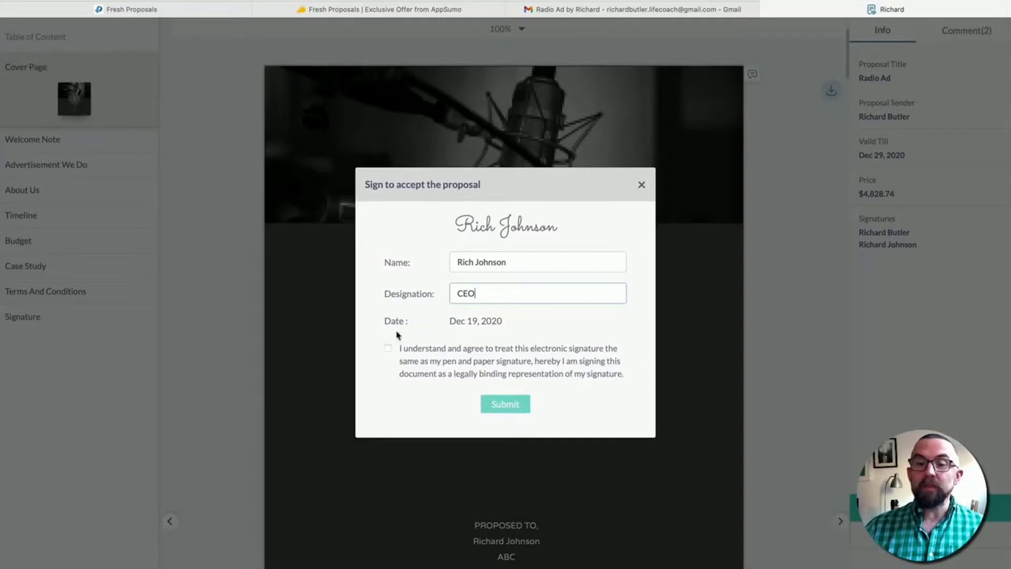
- Agree that the e-signature is binding, submit the acceptance, and reload the sender's analytics page
click(387, 348)
click(505, 404)
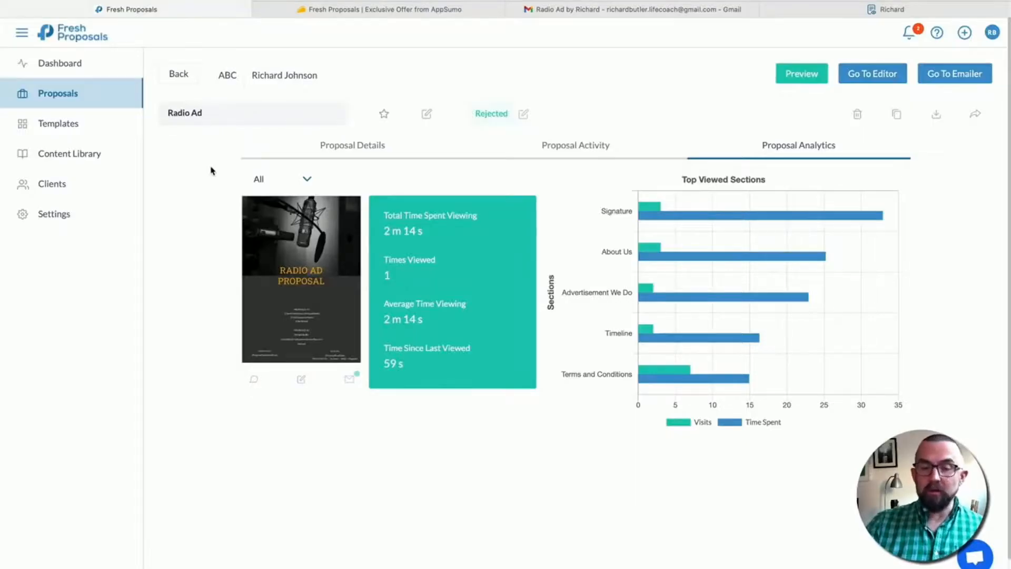
key(super+r)
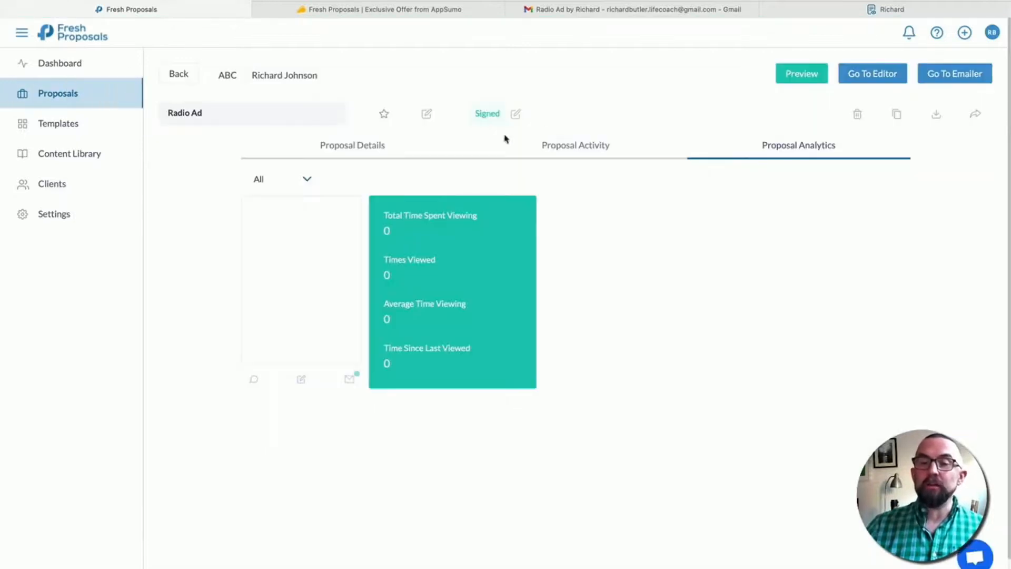
- Go to the Fresh Proposals dashboard to see Radio Ad logged as Signed
click(63, 64)
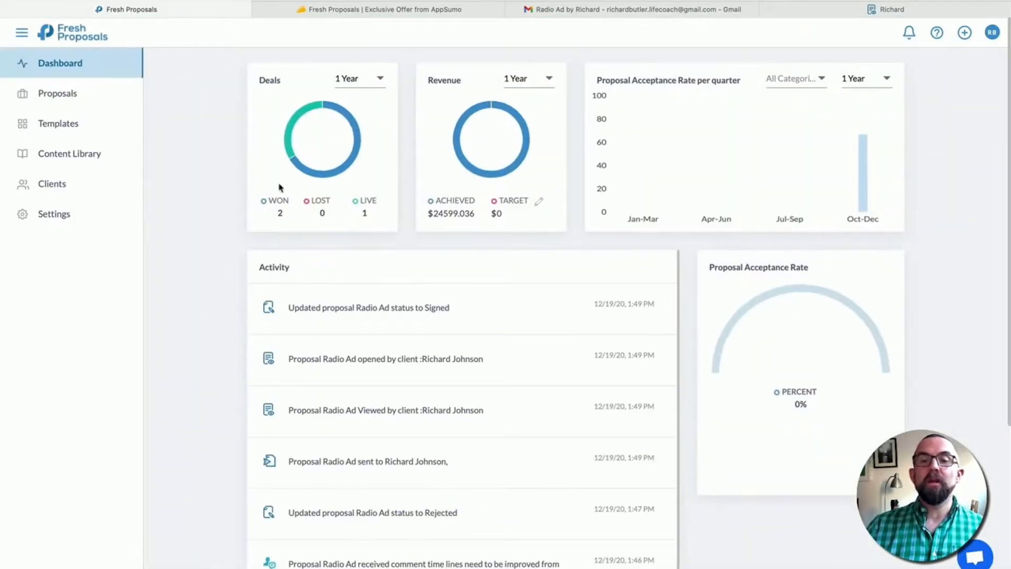